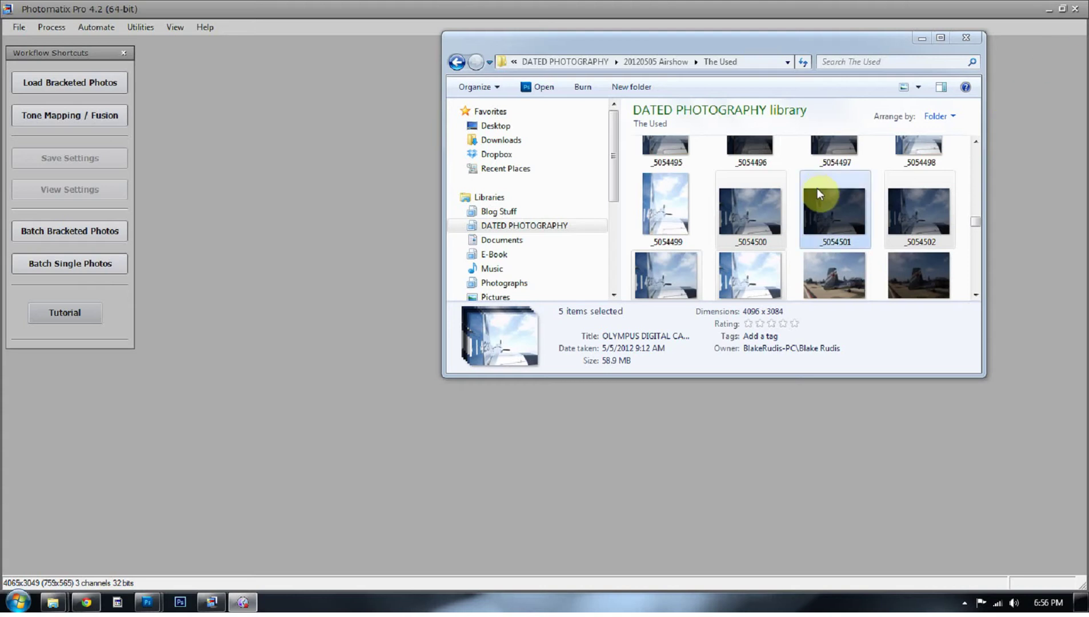
- Load the five bracketed ORF files _5054500 to _5054504 into Photomatix
drag(767, 213, 263, 222)
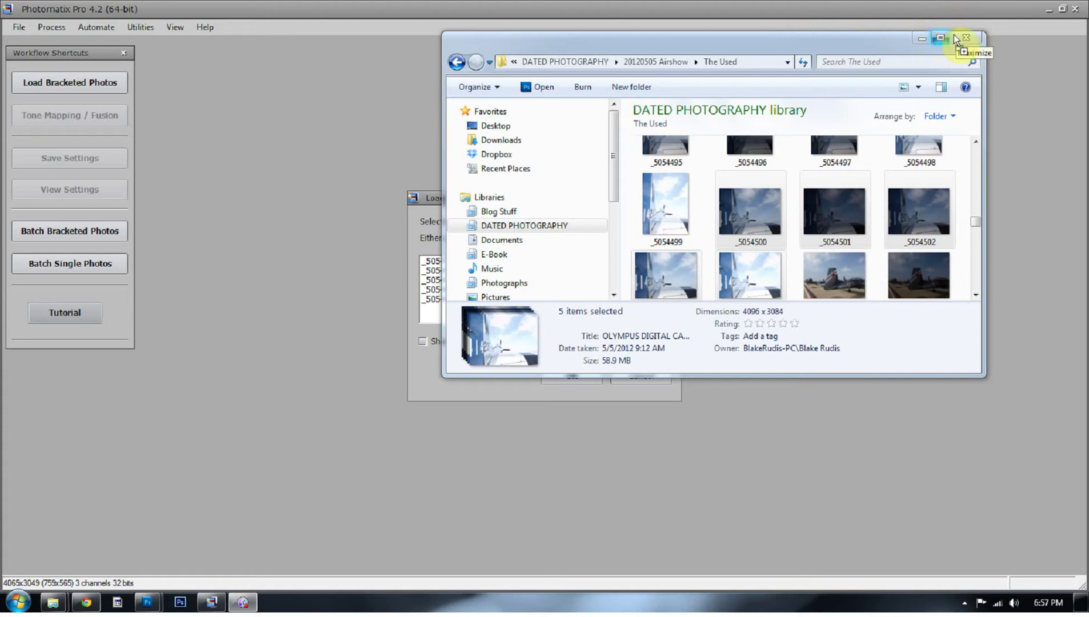
click(309, 120)
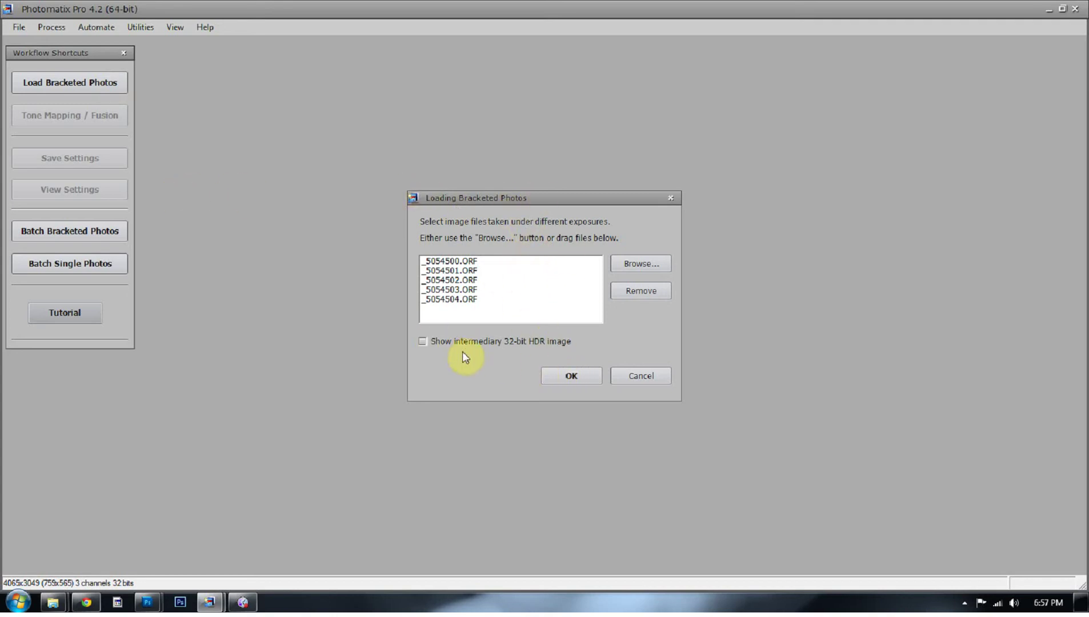
click(555, 372)
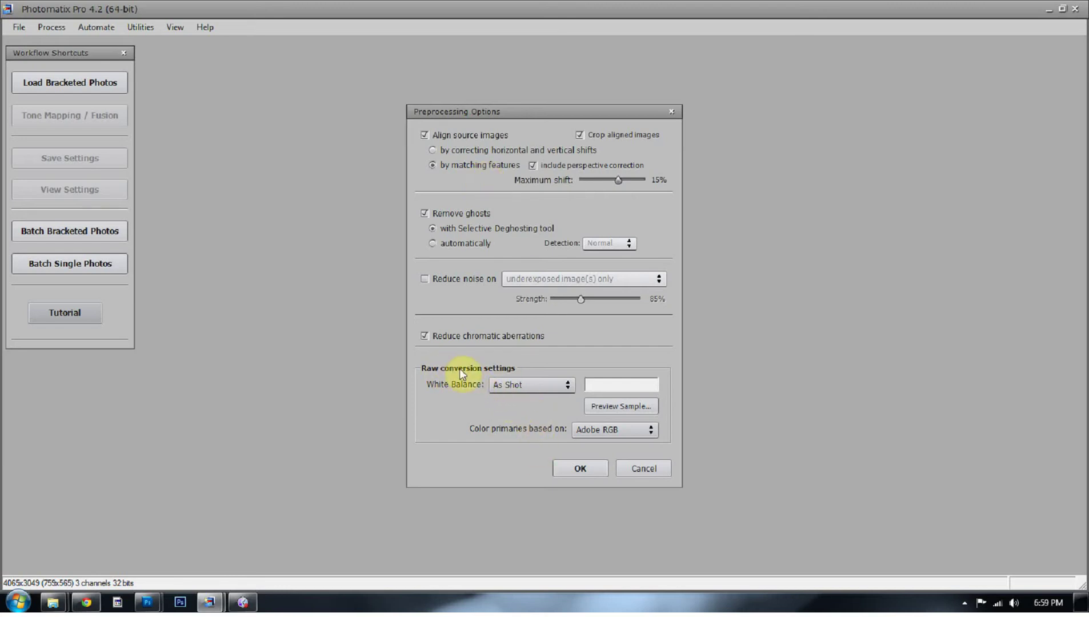
- Accept feature alignment, selective deghosting and chromatic aberration reduction to start the merge
click(577, 469)
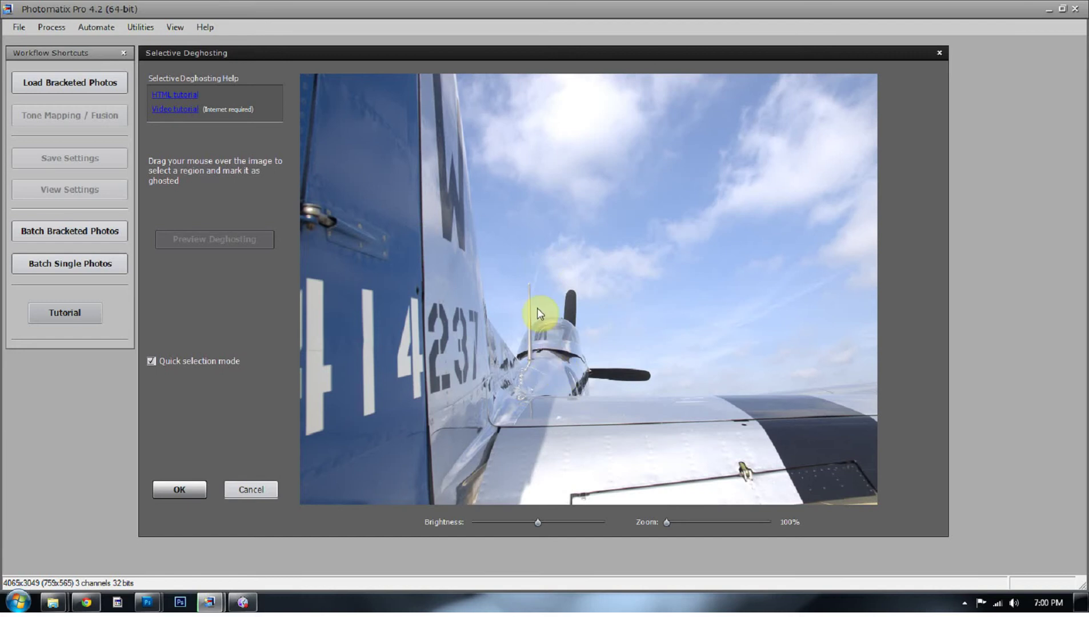
- Lasso the canopy and propeller as the ghosted region, preview the deghosting, then return to selection
mouse_move(544, 318)
mouse_down()
mouse_move(569, 276)
mouse_move(603, 320)
mouse_up()
mouse_move(578, 394)
mouse_down()
mouse_move(554, 399)
mouse_move(548, 375)
mouse_up()
drag(545, 327, 545, 328)
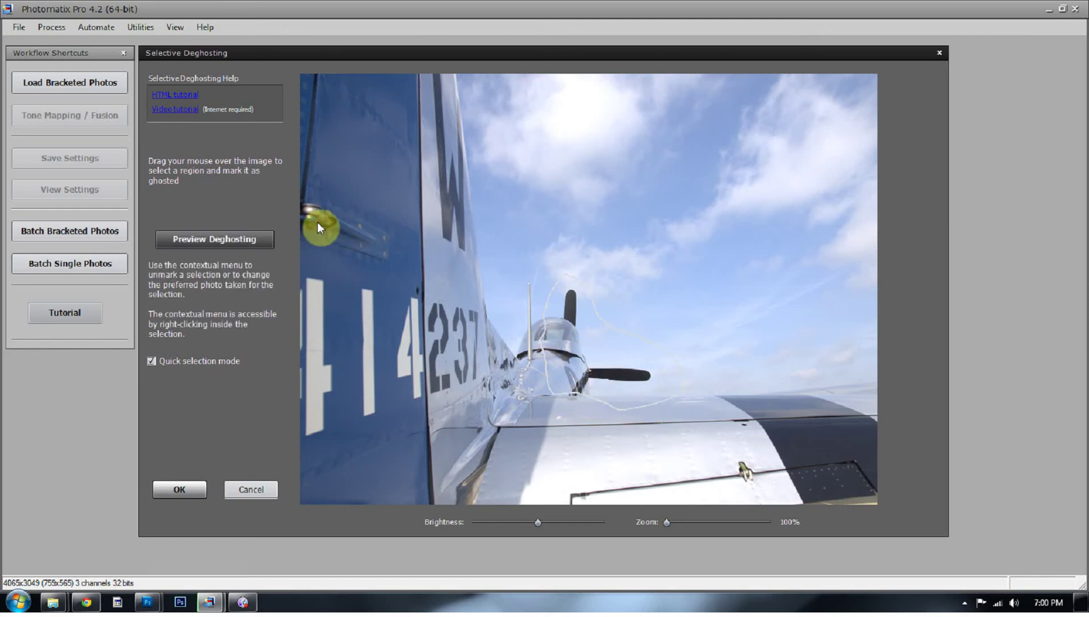
click(247, 234)
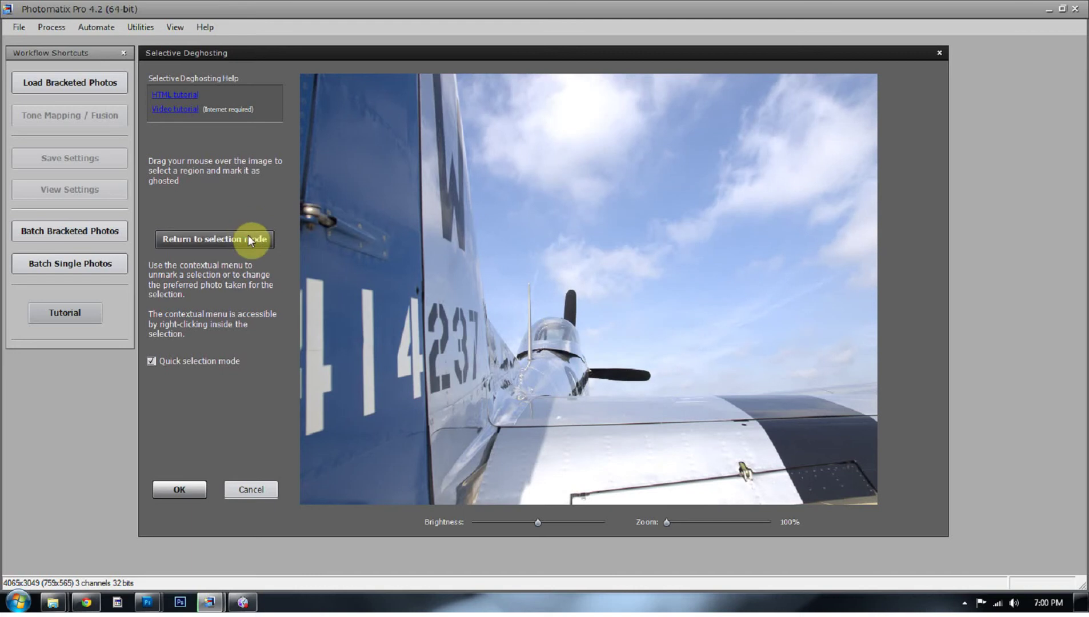
click(246, 235)
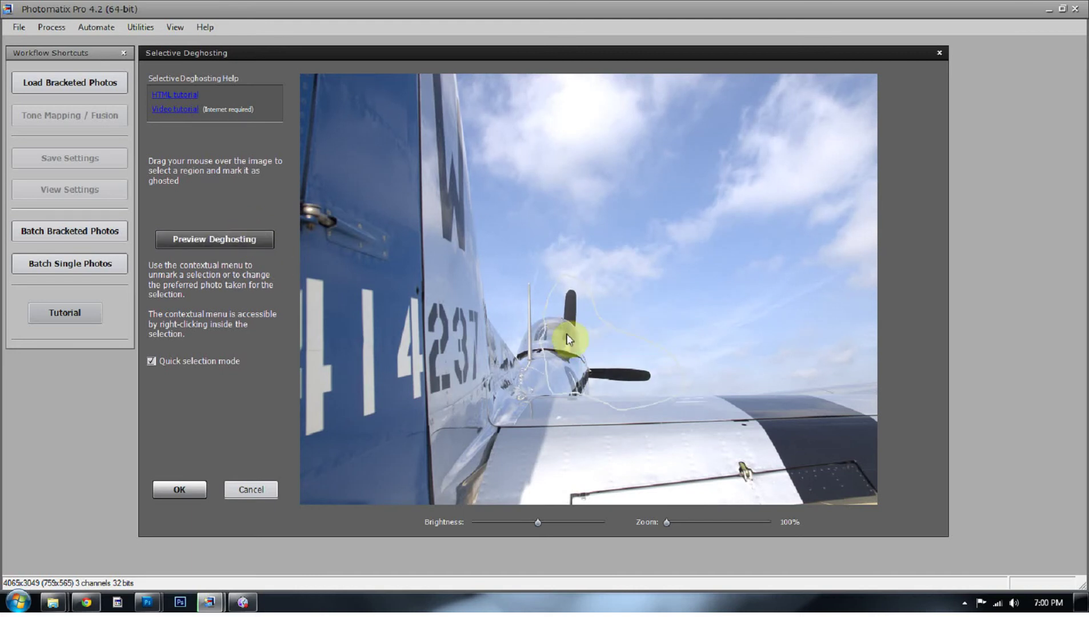
right_click(599, 351)
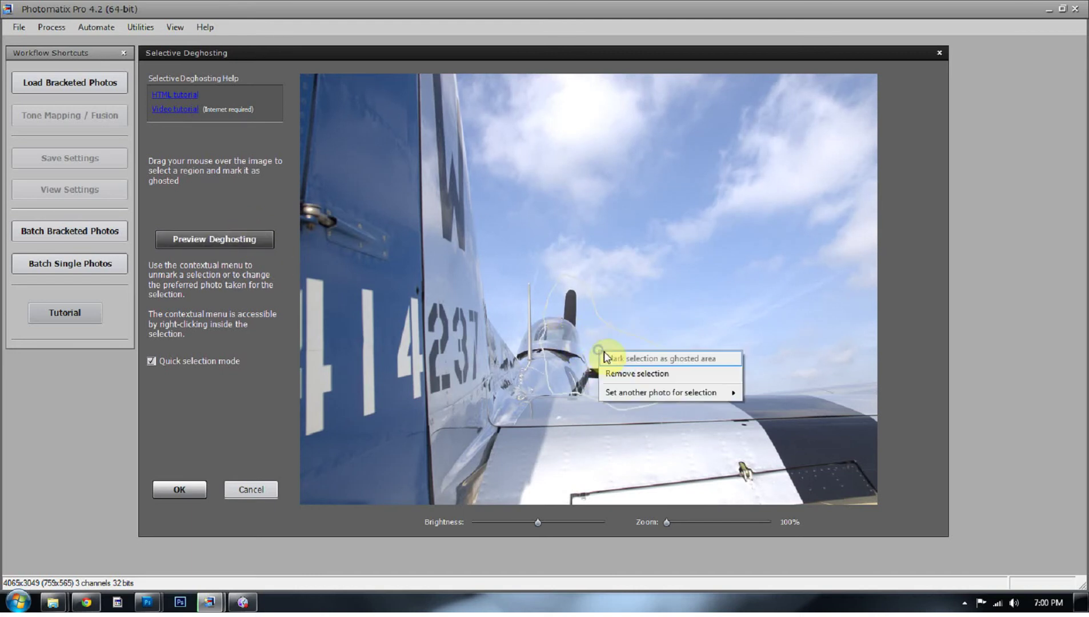
mouse_move(669, 394)
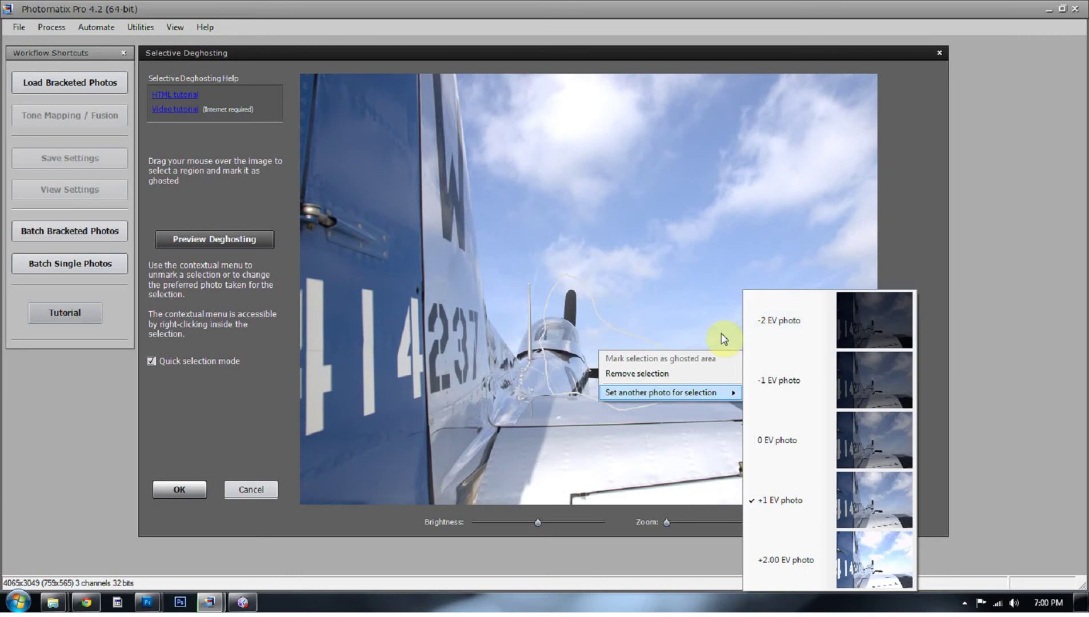
click(583, 335)
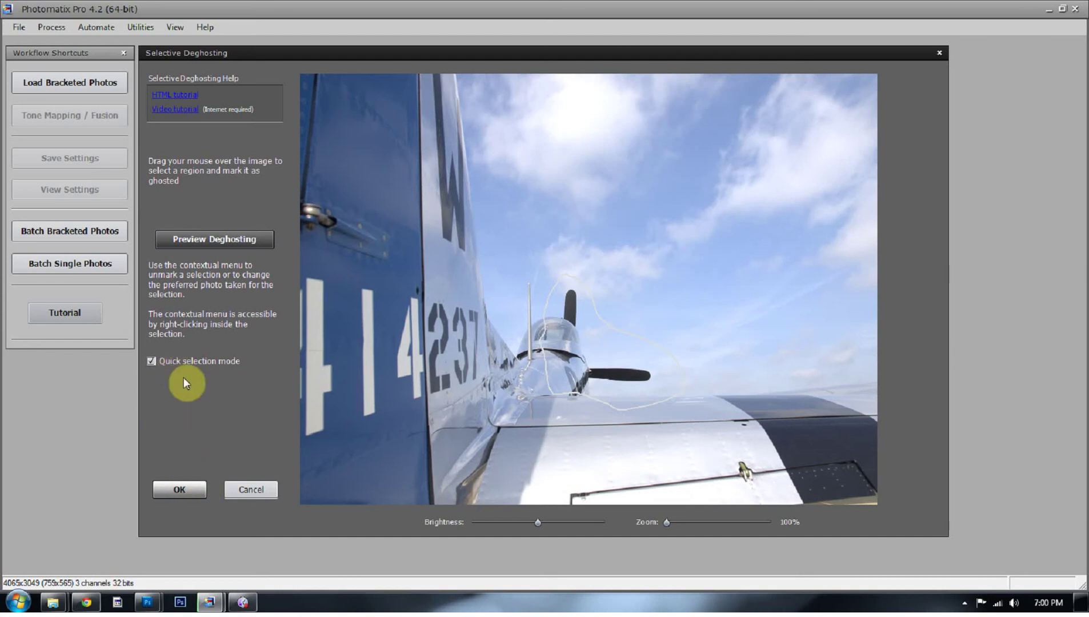
click(177, 363)
click(176, 362)
click(174, 361)
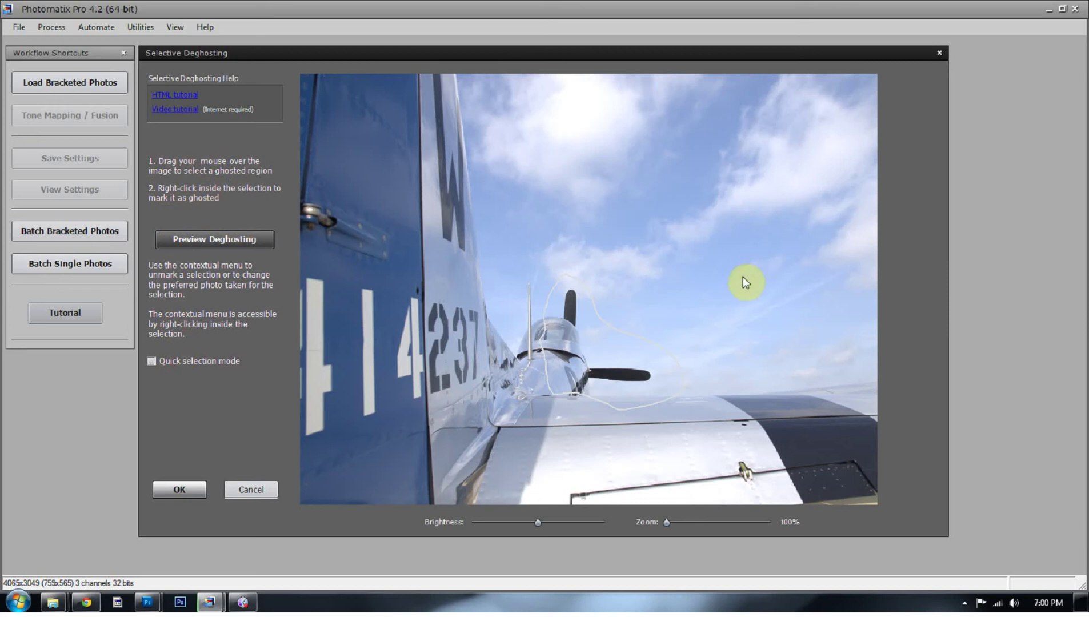
click(199, 359)
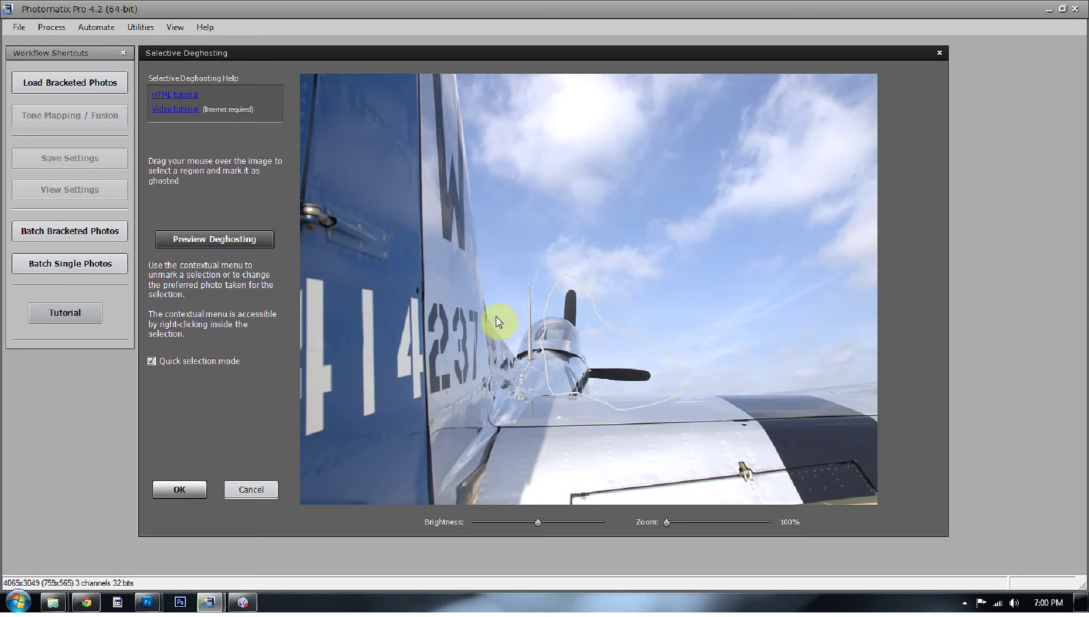
- Merge to HDR and view the Step-2-Photomatix-Chart.jpg tone-mapping chart in Photoshop meanwhile
click(184, 486)
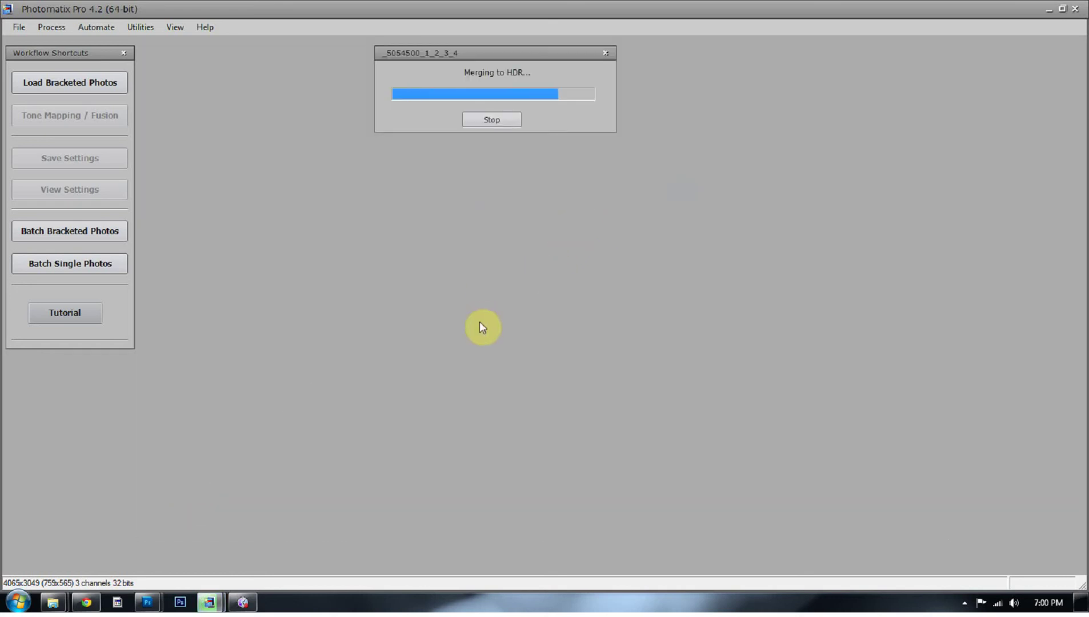
mouse_move(147, 602)
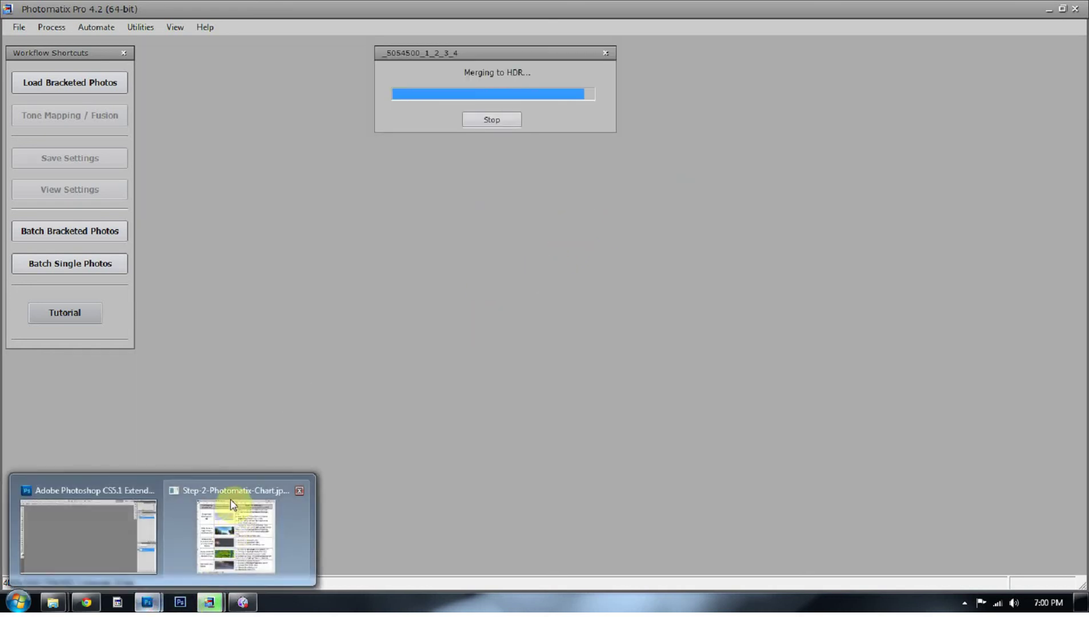
click(232, 506)
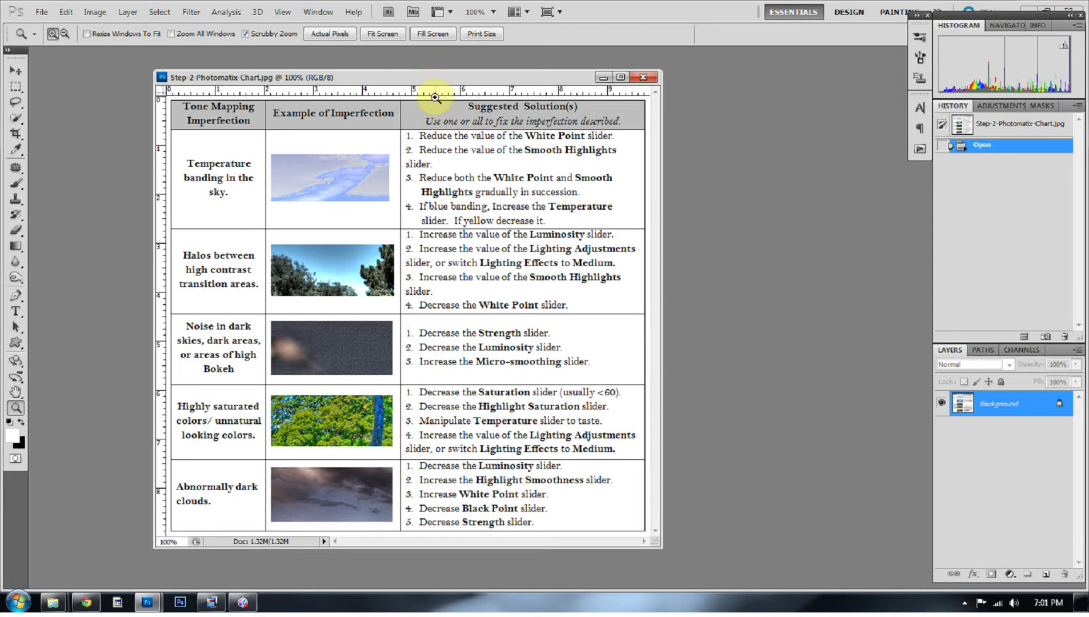
click(211, 602)
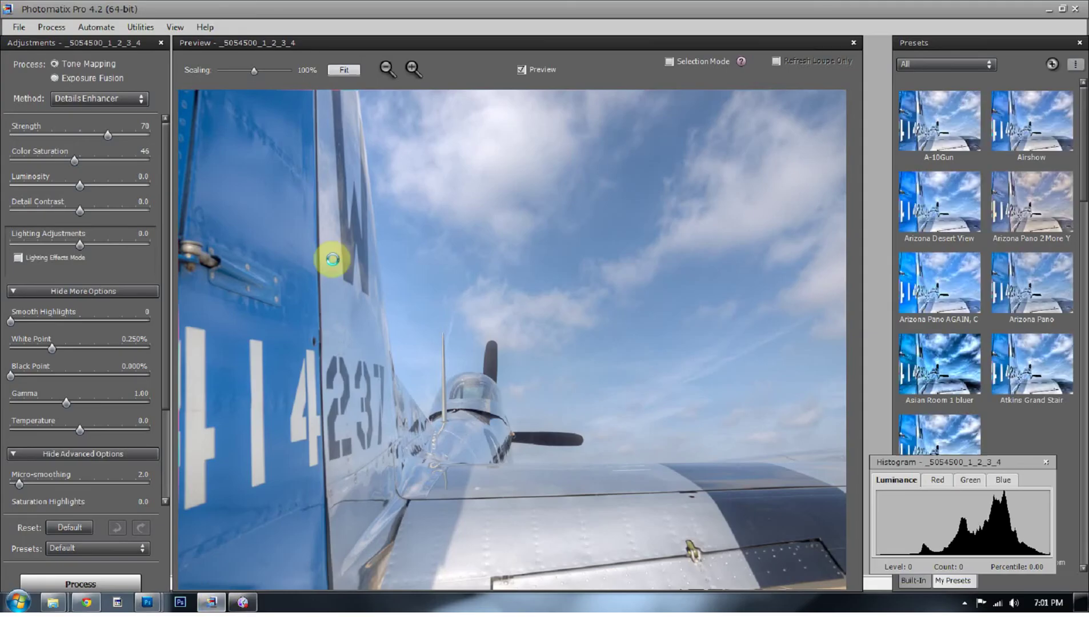
- Show presets in a single column, keep Details Enhancer, and reset its settings to default
click(1075, 64)
click(745, 91)
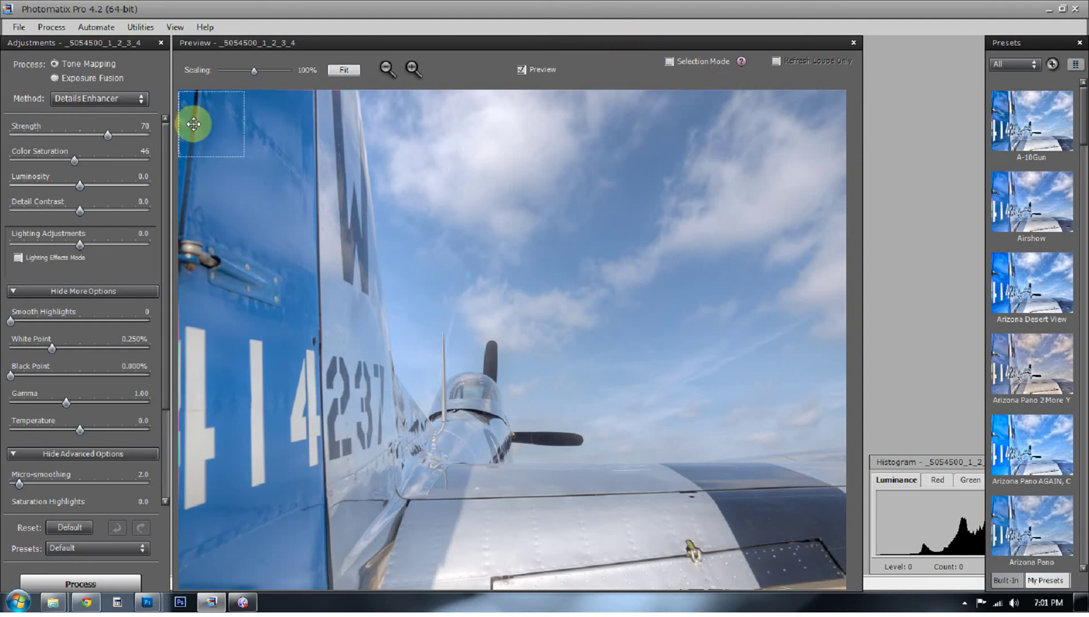
click(142, 97)
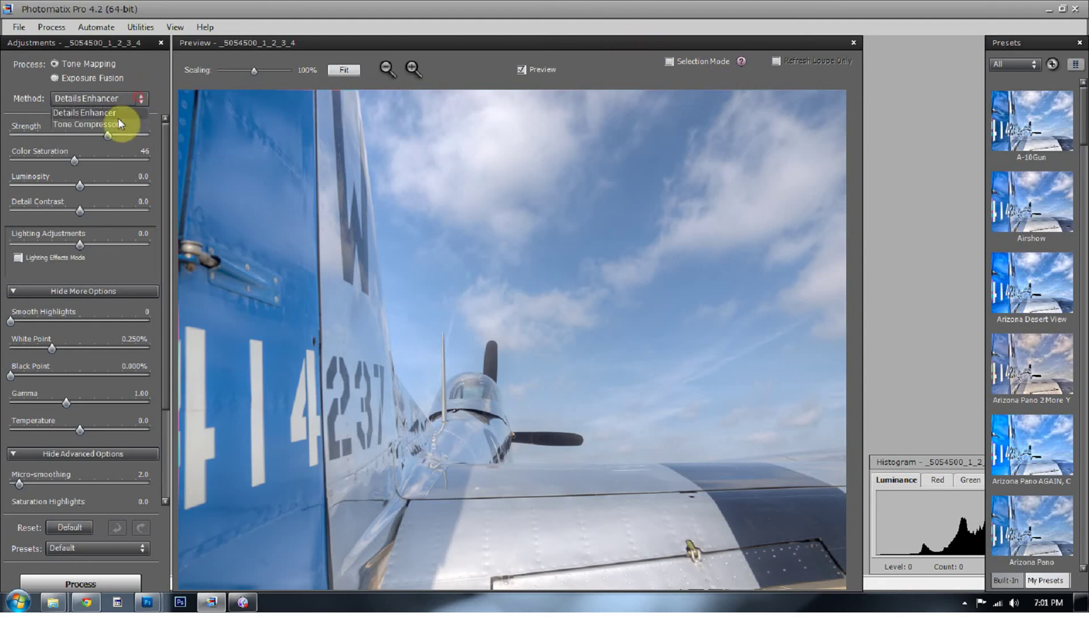
click(107, 113)
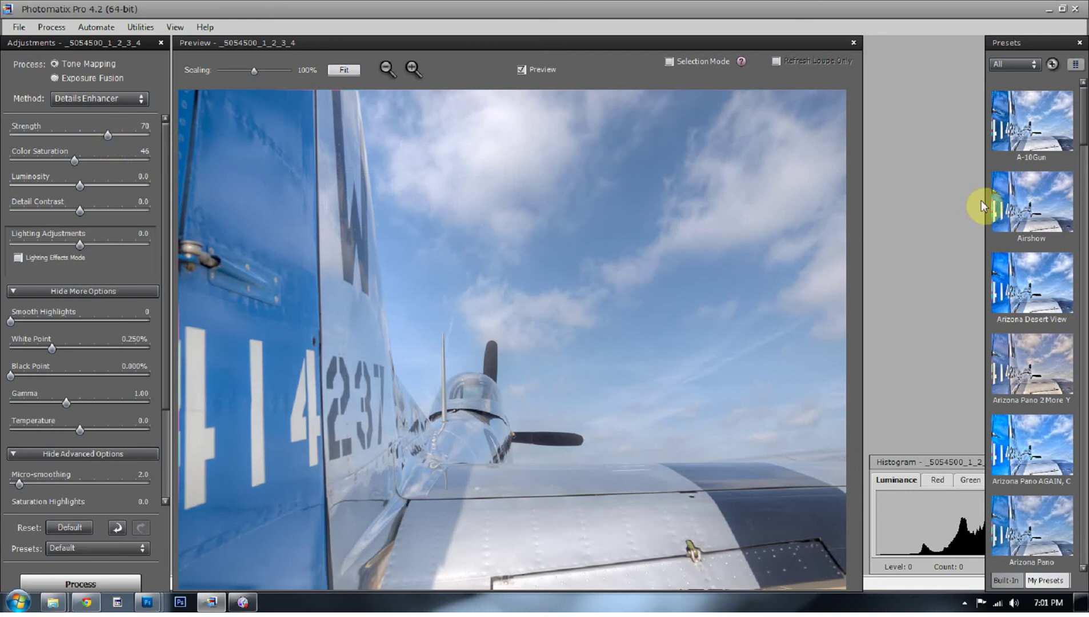
click(70, 528)
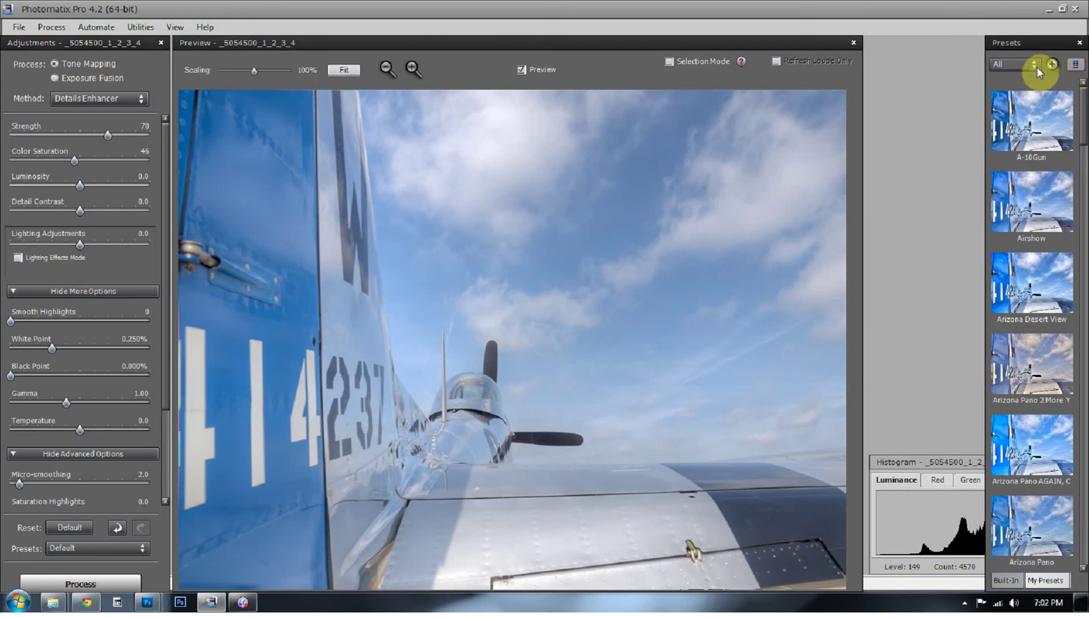
click(1074, 66)
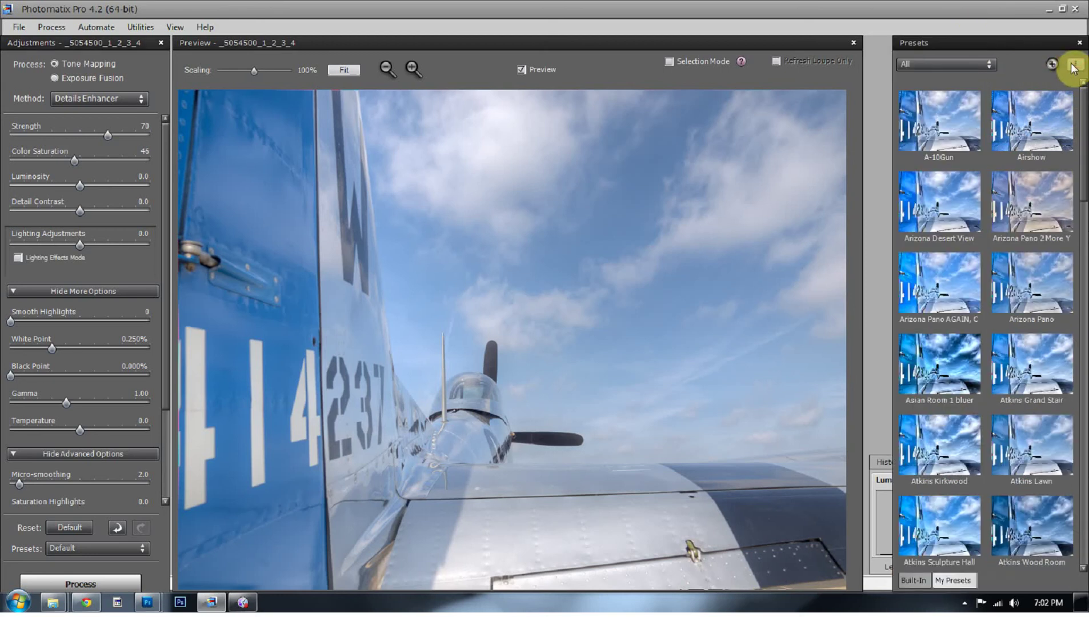
click(914, 581)
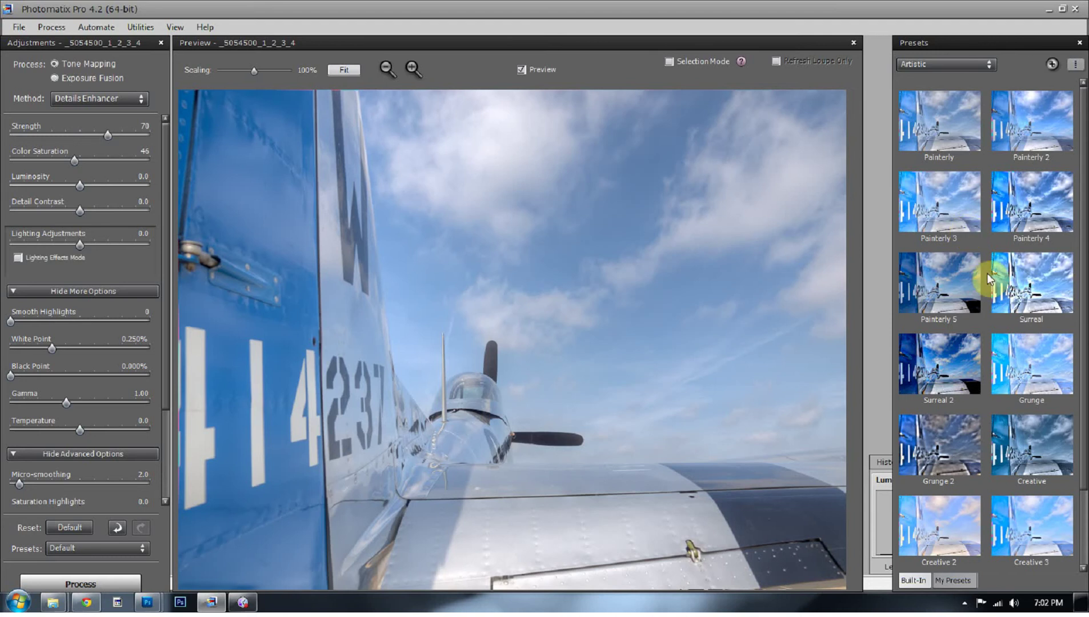
click(969, 65)
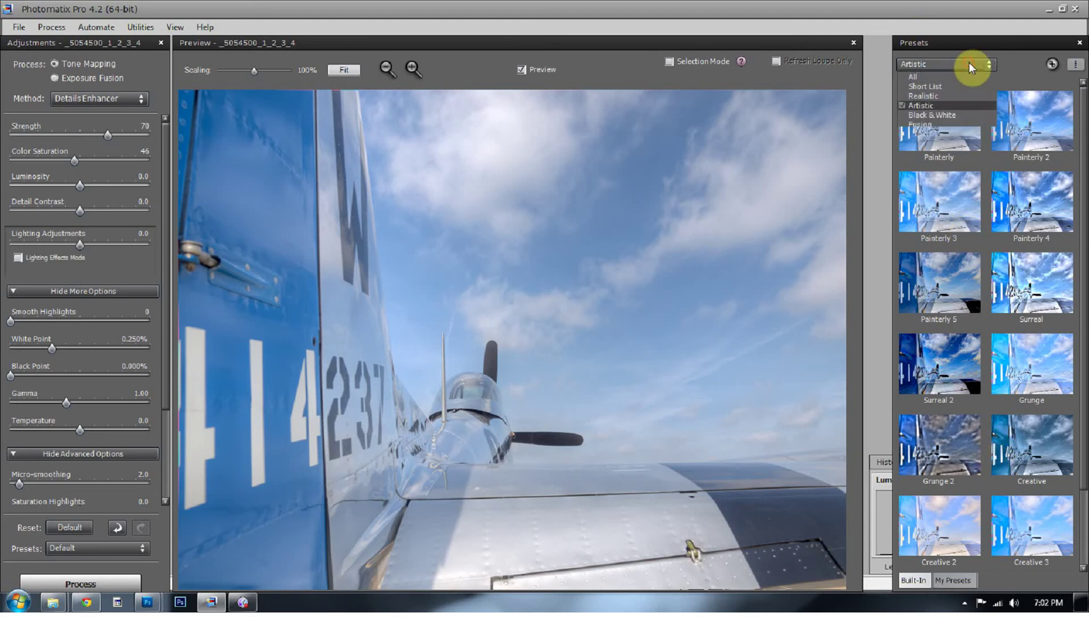
click(924, 96)
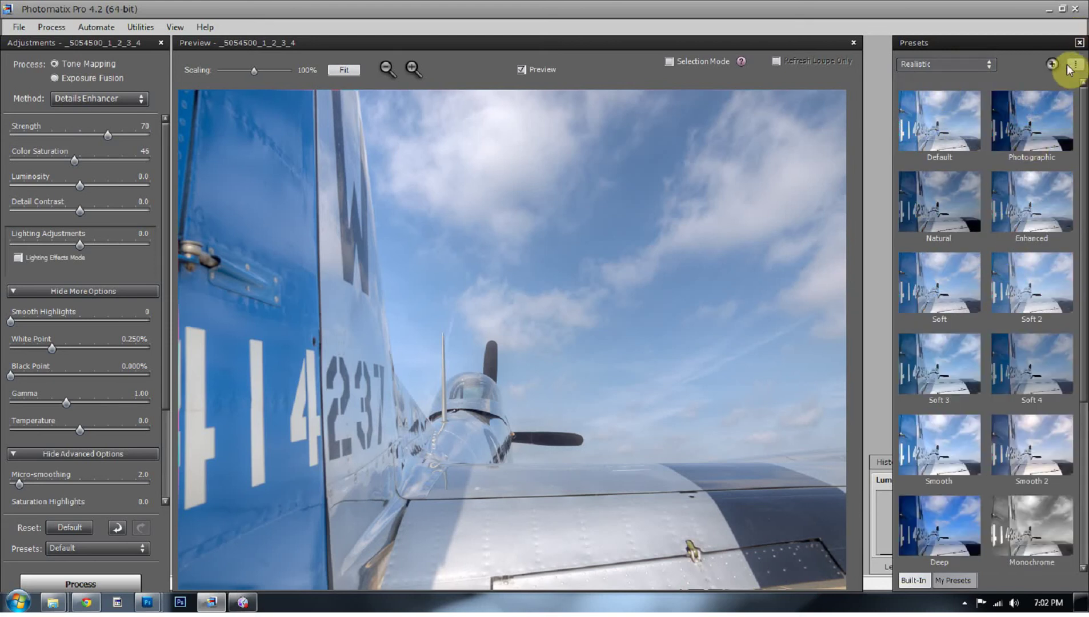
click(952, 580)
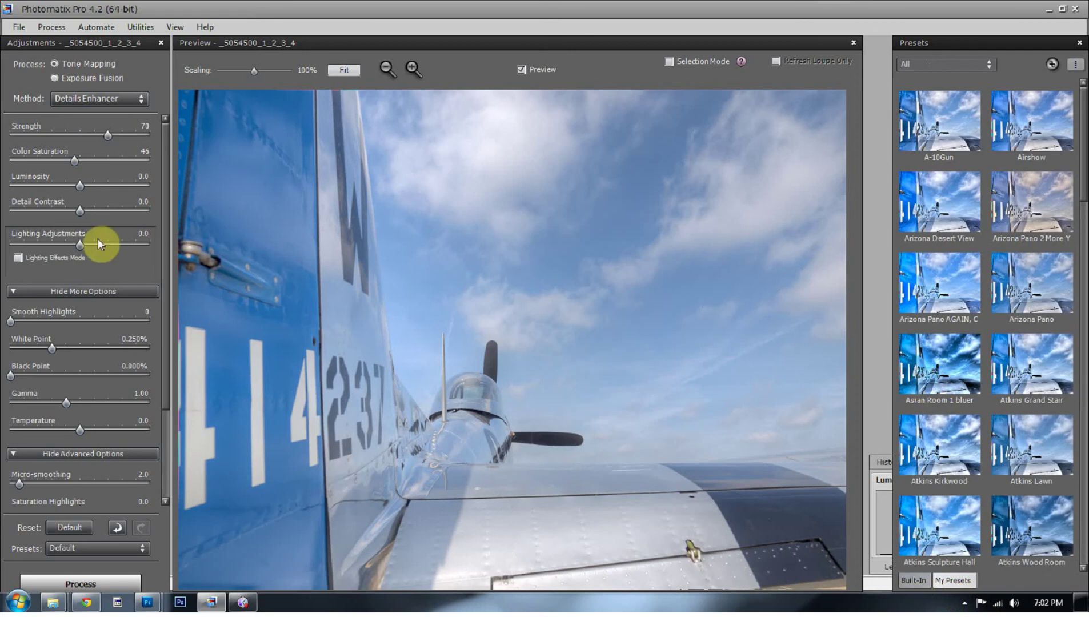
click(150, 133)
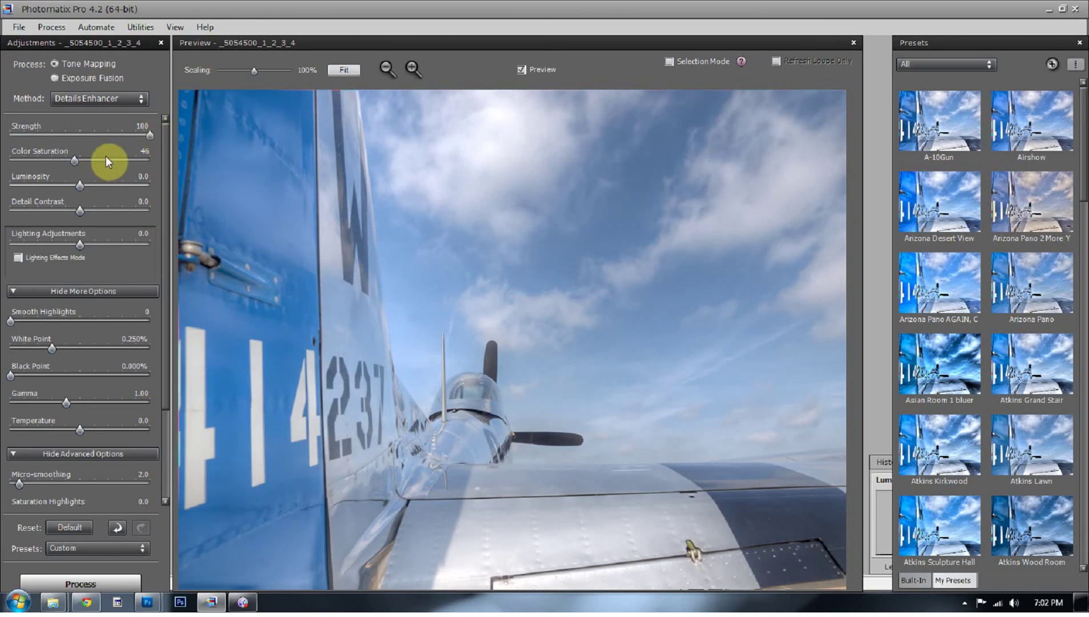
- Consult the Photomatix Pro user manual from Help, then close Adobe Reader
click(204, 27)
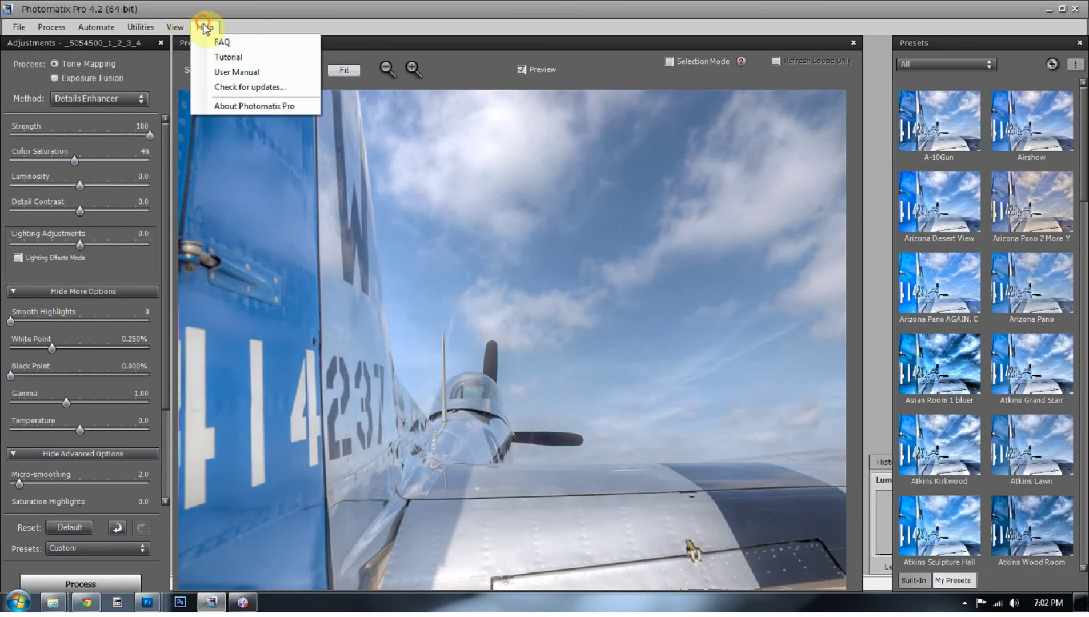
click(225, 73)
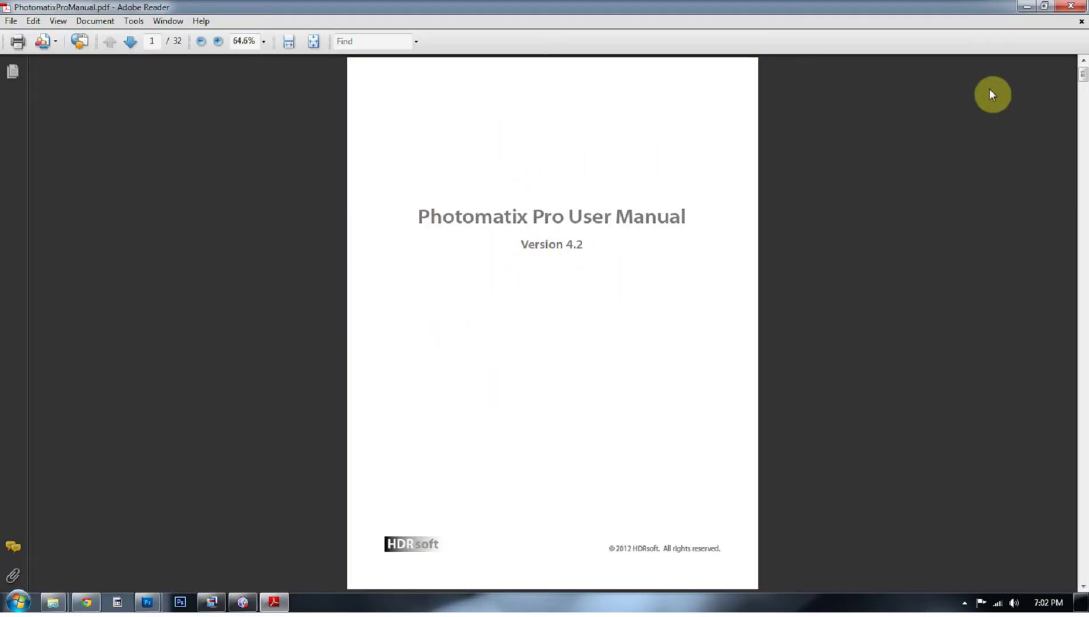
click(1071, 5)
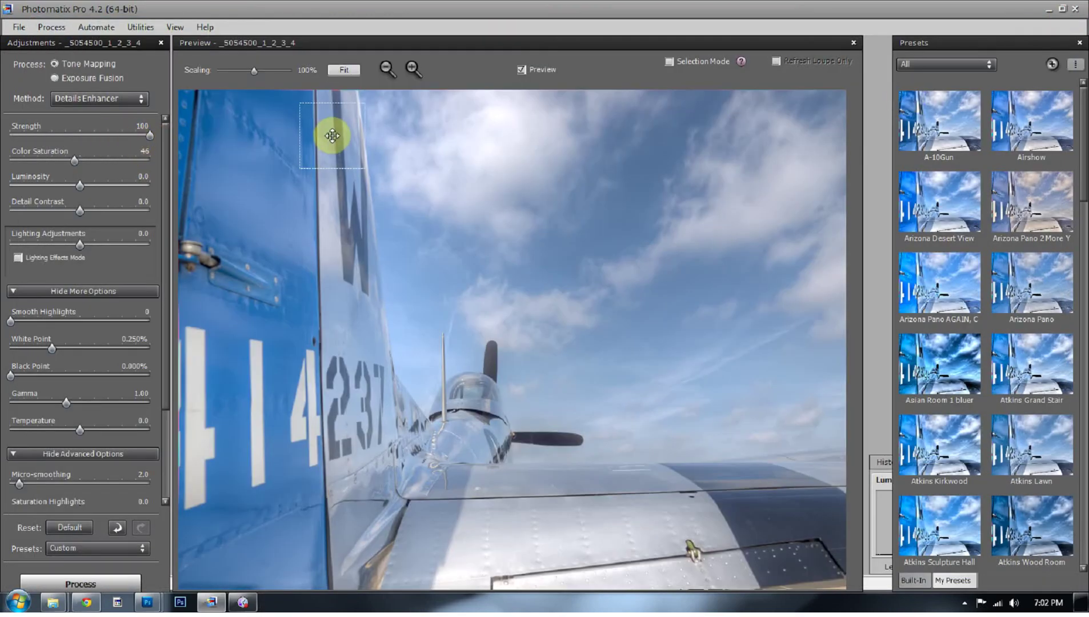
- Try higher Color Saturation values for a more vivid blue, settling at 65
click(114, 160)
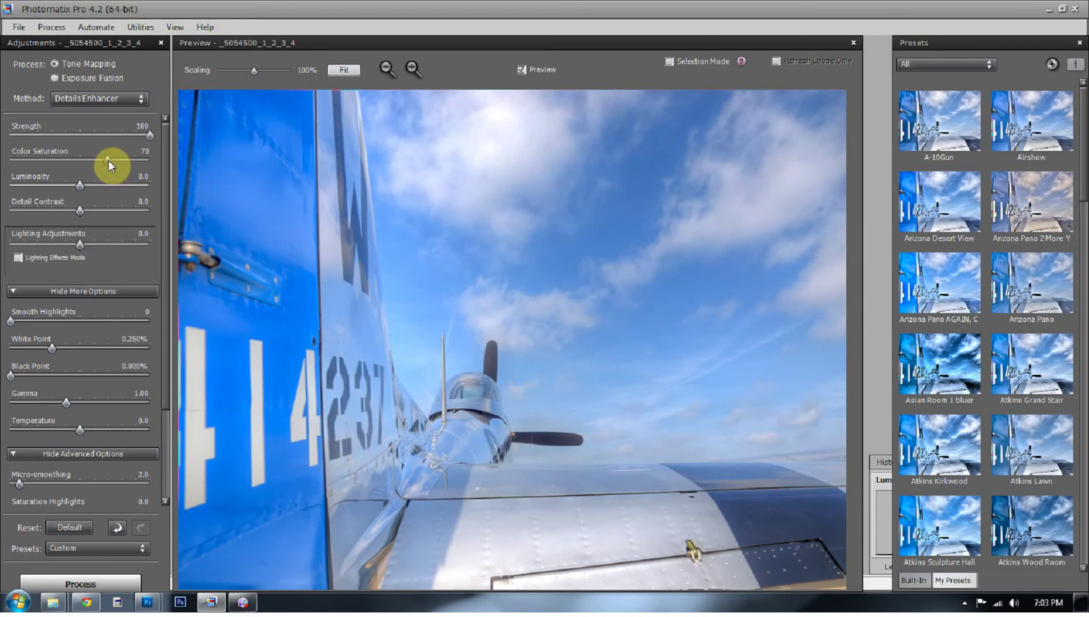
click(108, 160)
click(153, 164)
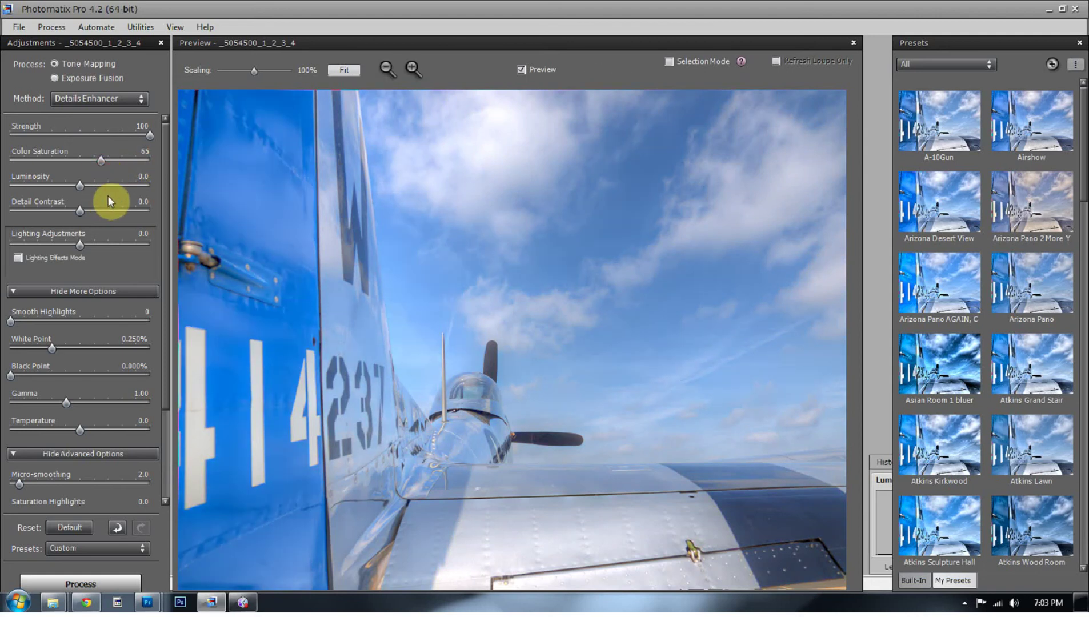
- Max Luminosity and Detail Contrast at 10.0, lower Lighting Adjustments, and enable Medium Lighting Effects
drag(113, 188, 172, 215)
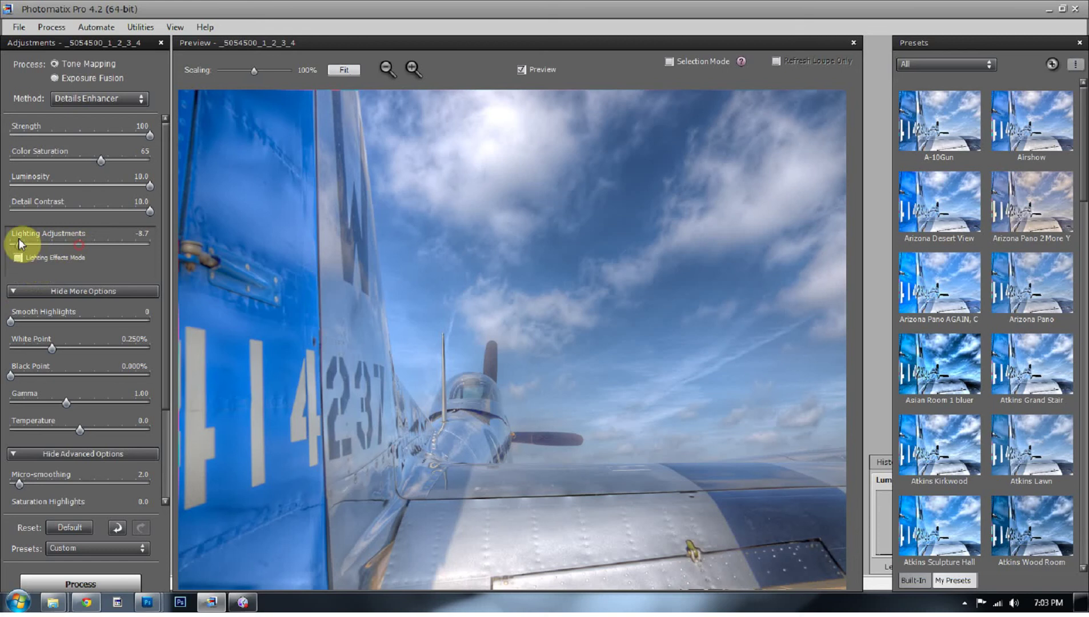
drag(18, 244, 10, 243)
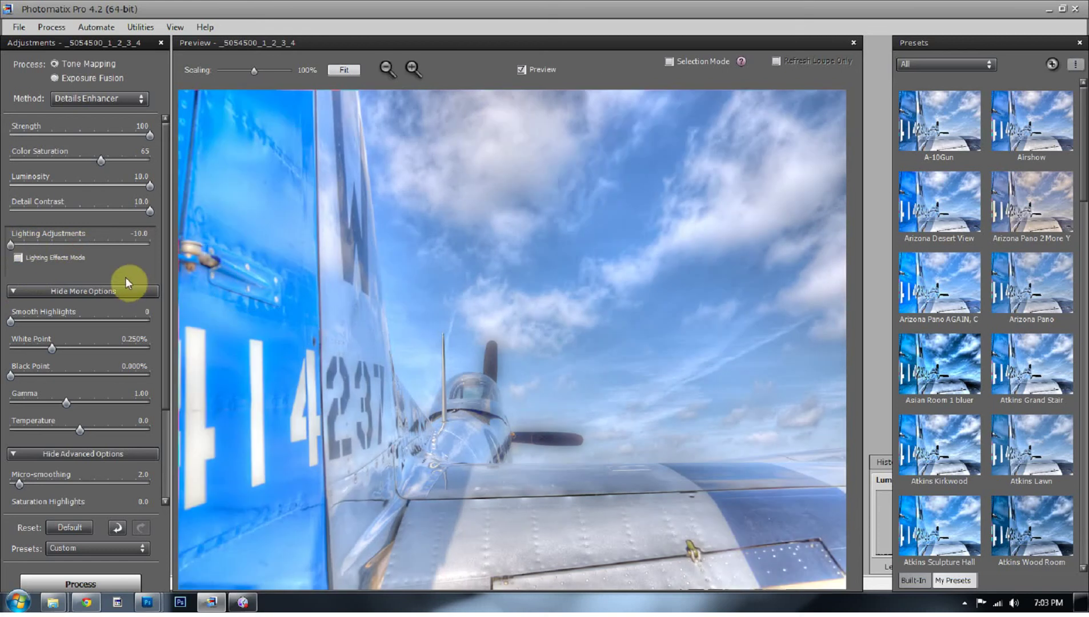
click(40, 257)
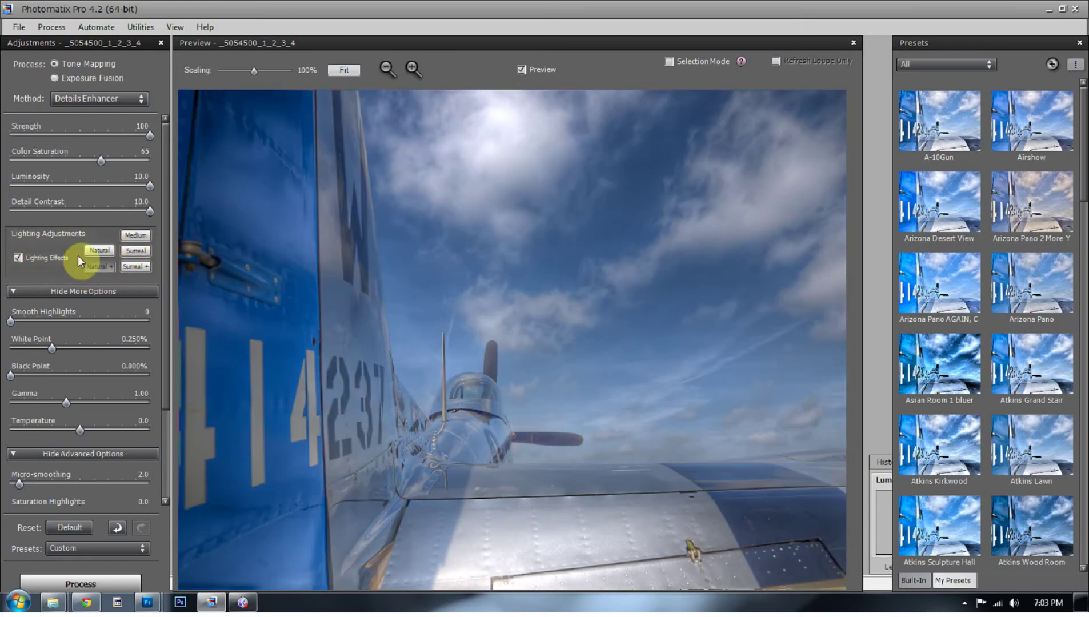
click(136, 235)
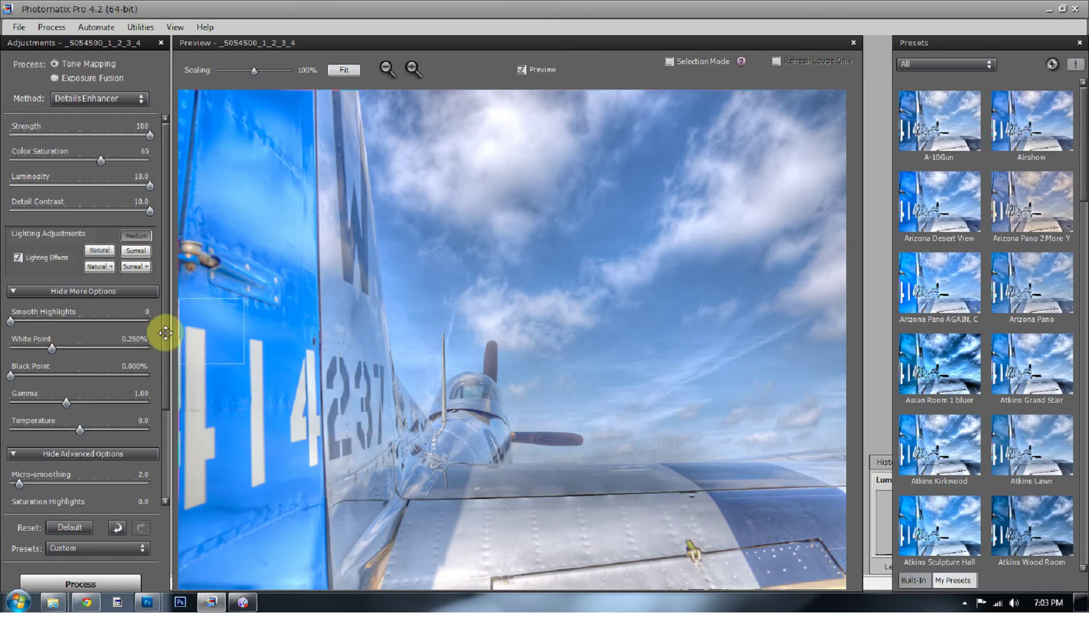
- Compare White and Black Point extremes, finishing at White Point 1.198% and Black Point 1.349%
click(123, 347)
click(110, 375)
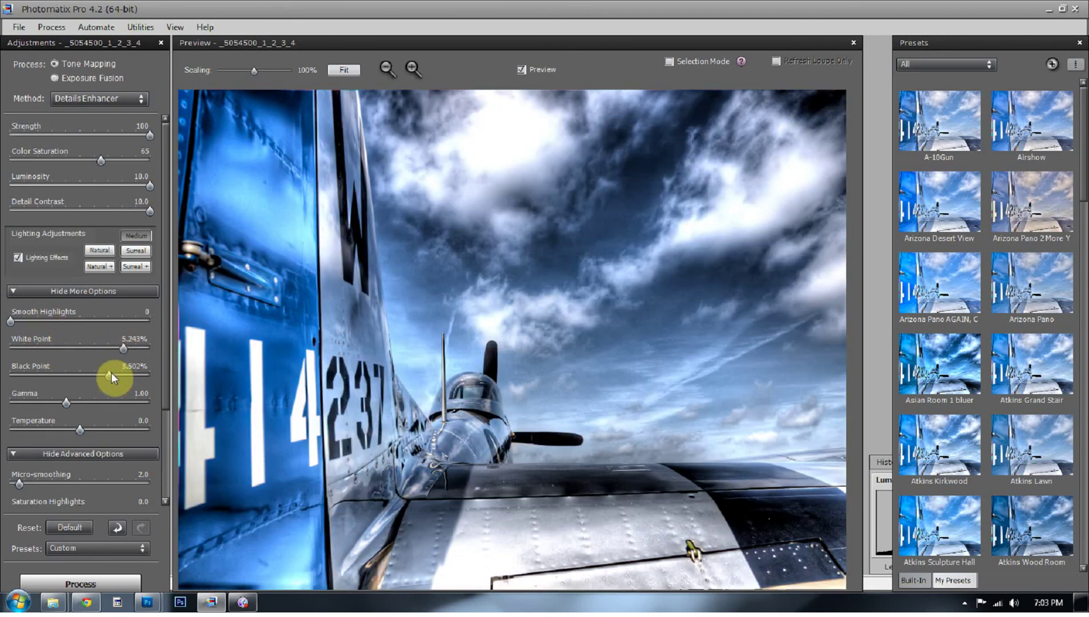
click(146, 375)
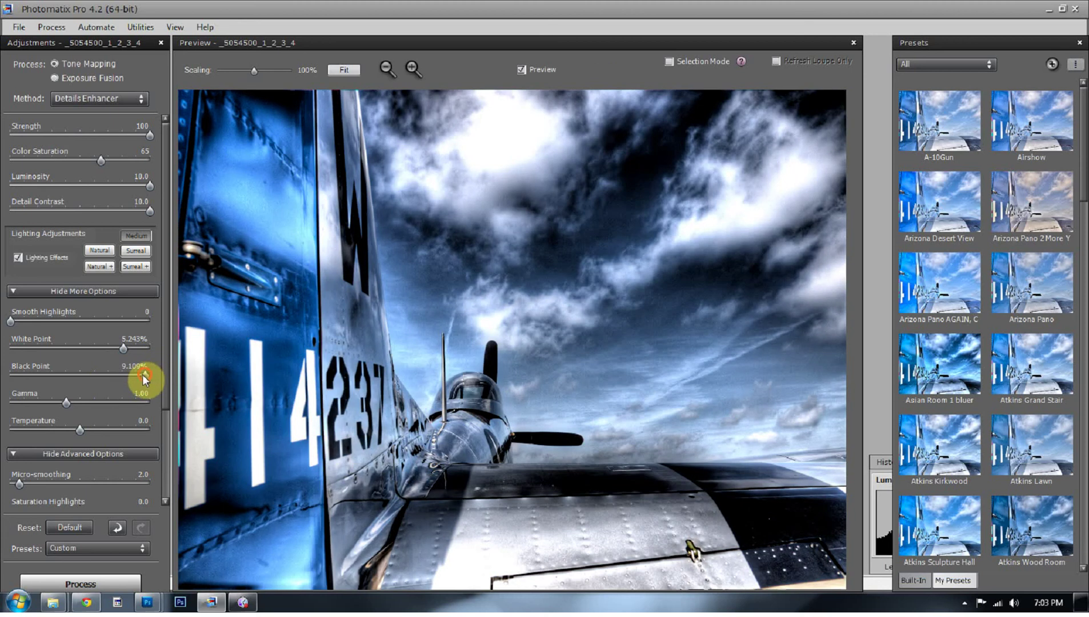
click(121, 378)
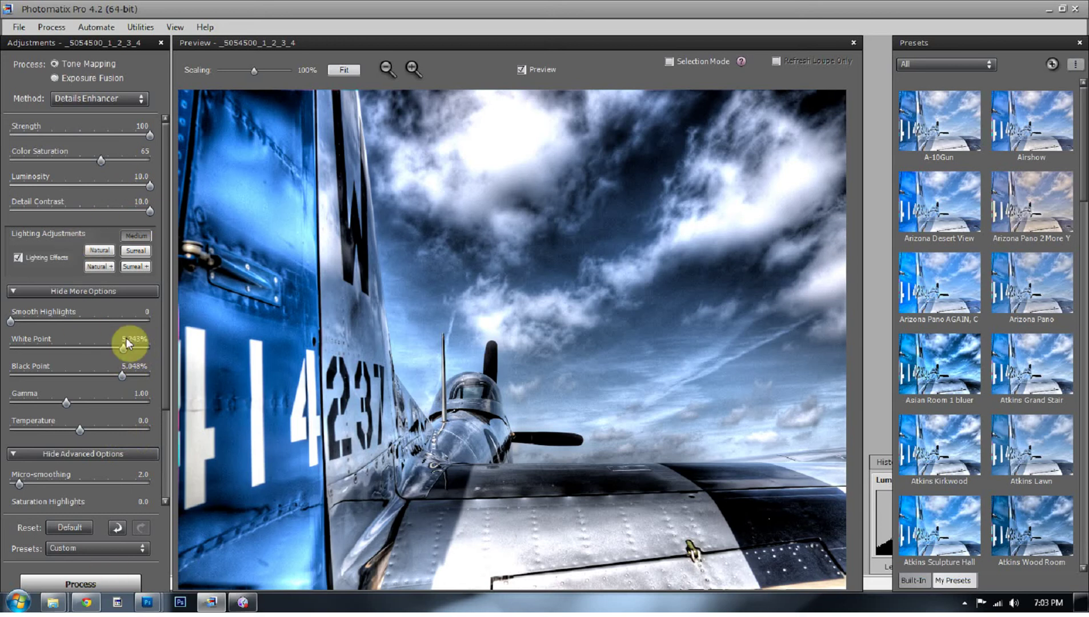
drag(107, 349, 84, 348)
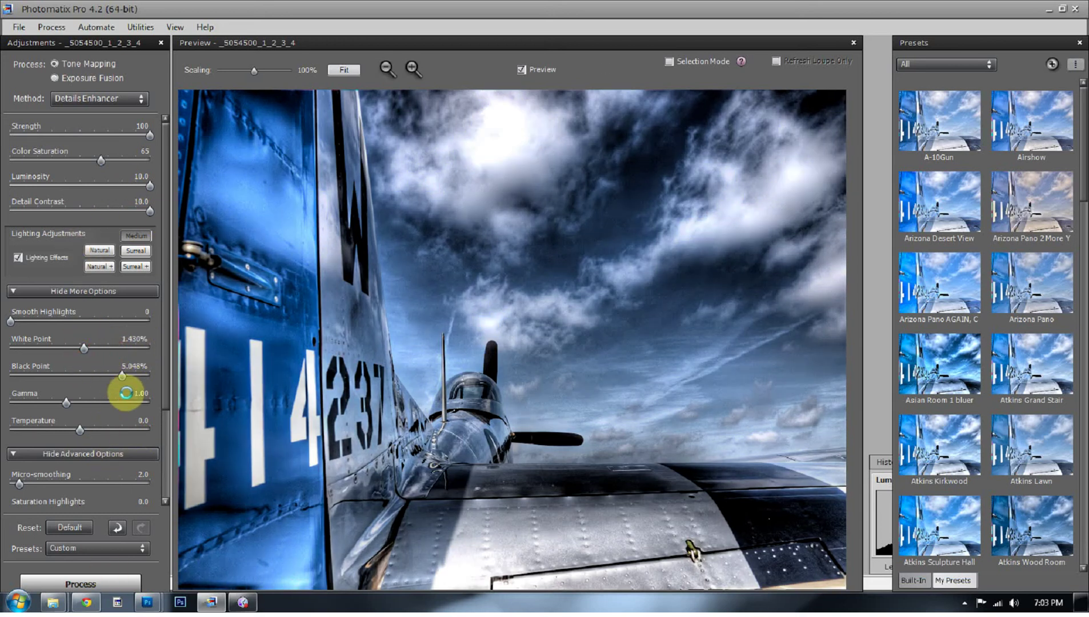
drag(124, 377, 152, 380)
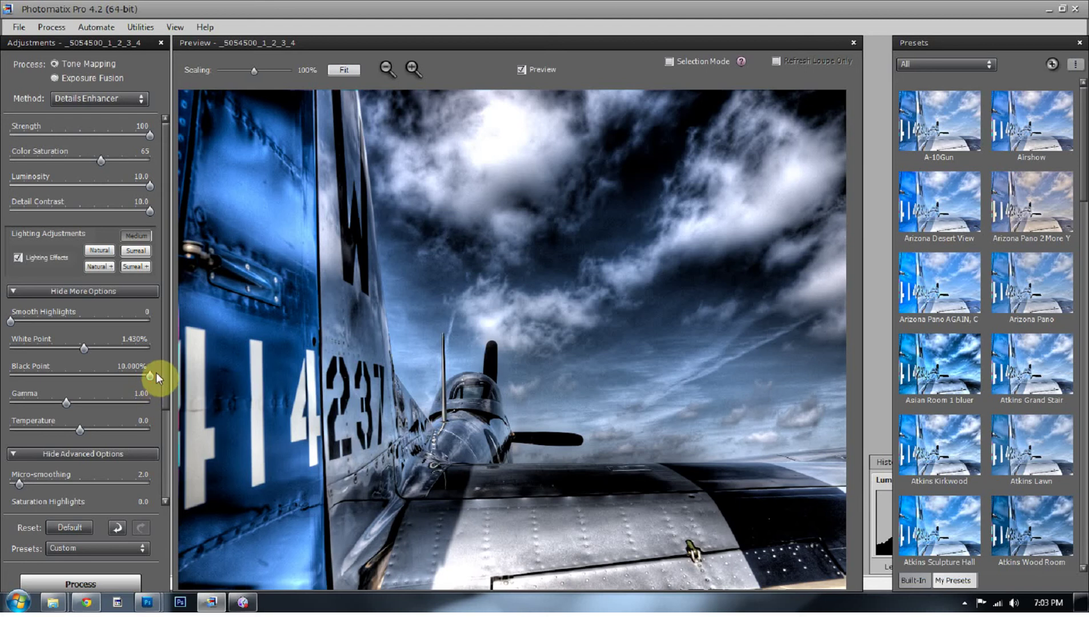
drag(152, 376, 12, 377)
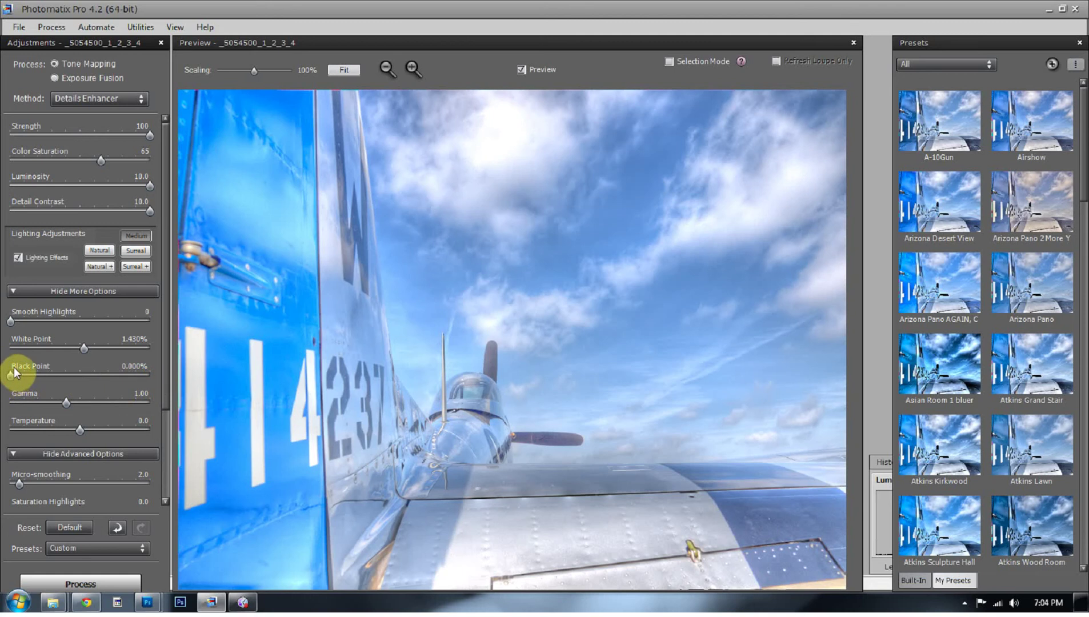
drag(14, 374, 80, 349)
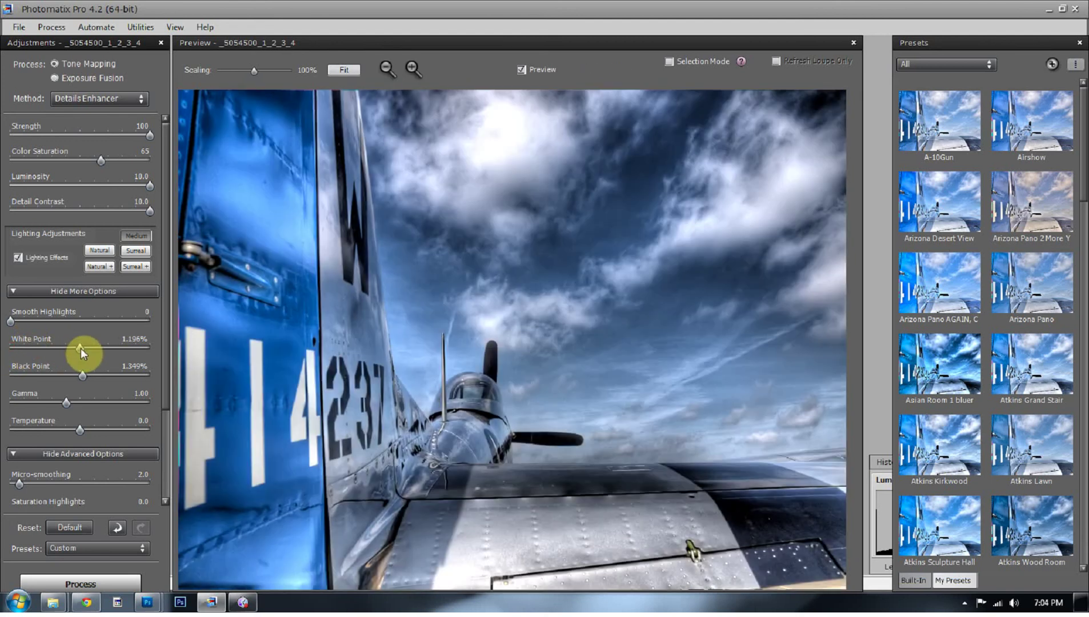
click(13, 320)
- Raise Smooth Highlights to 41 and inspect sky, clouds, tail numbers and wing root at full size
drag(13, 320, 60, 322)
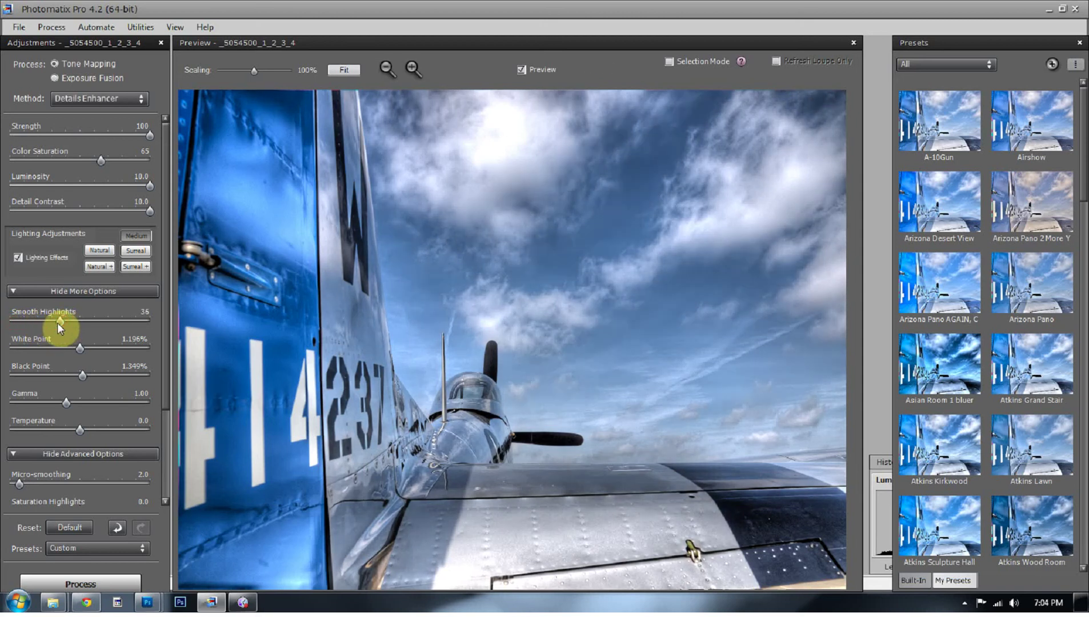
drag(58, 322, 68, 322)
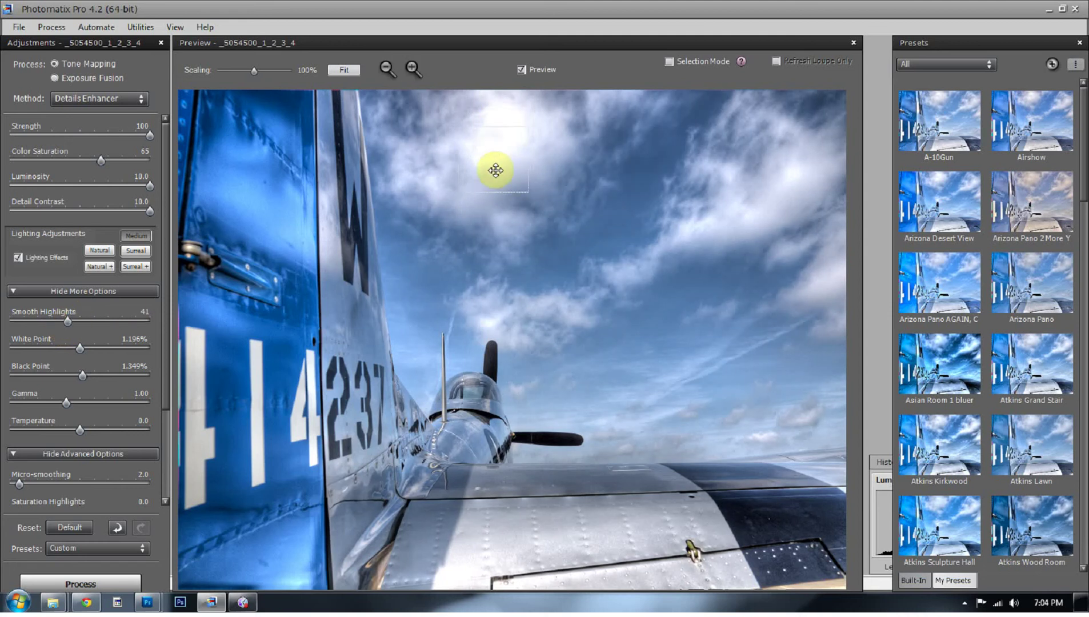
click(497, 236)
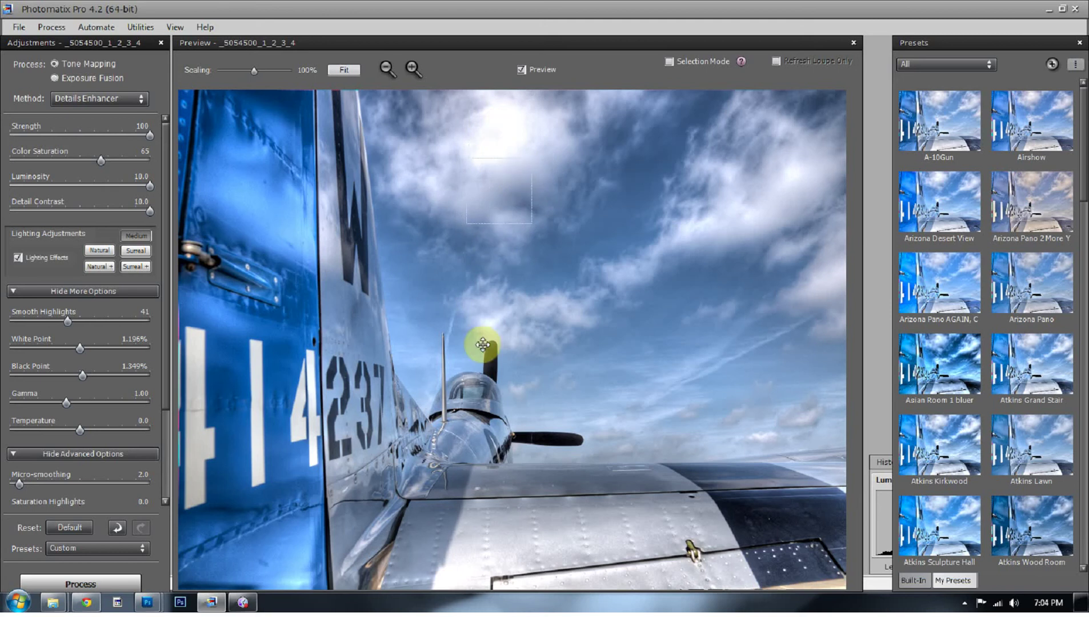
click(415, 401)
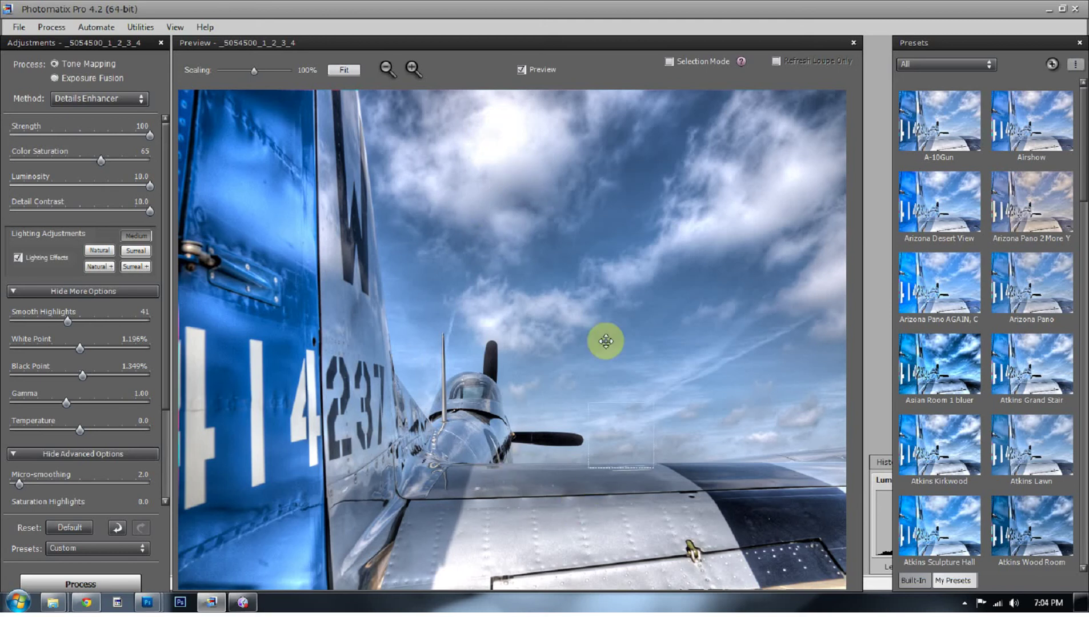
click(617, 257)
click(707, 265)
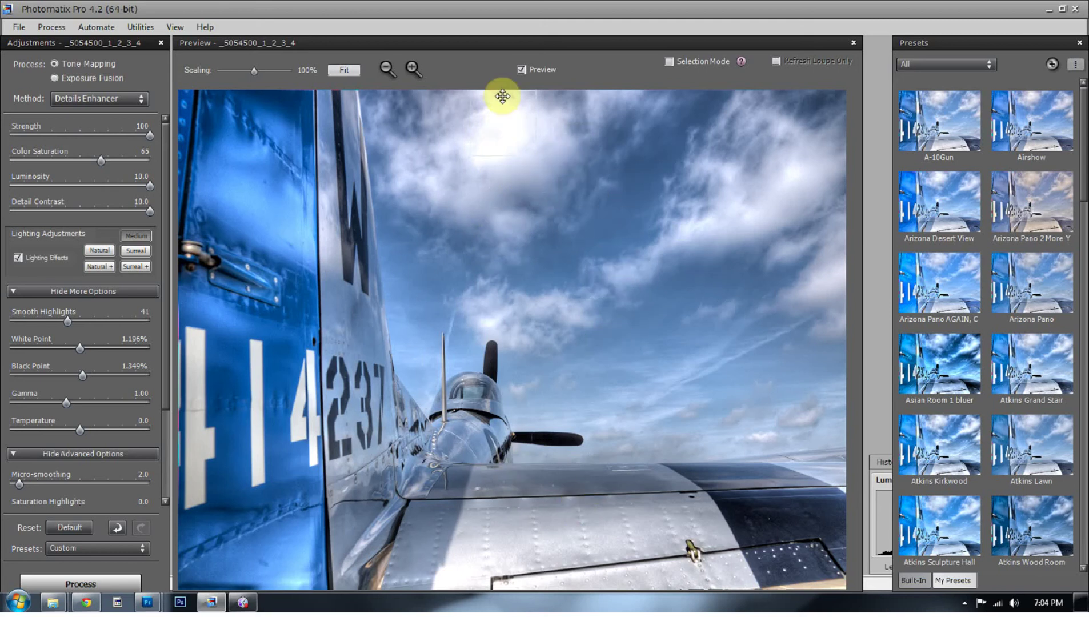
click(482, 171)
click(545, 165)
click(557, 258)
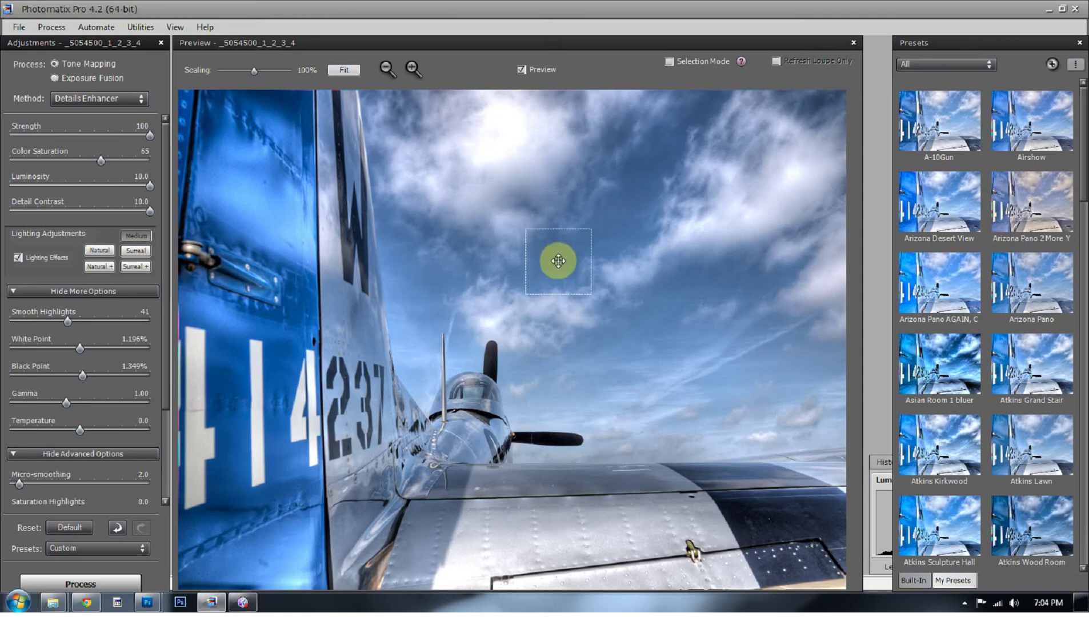
click(238, 471)
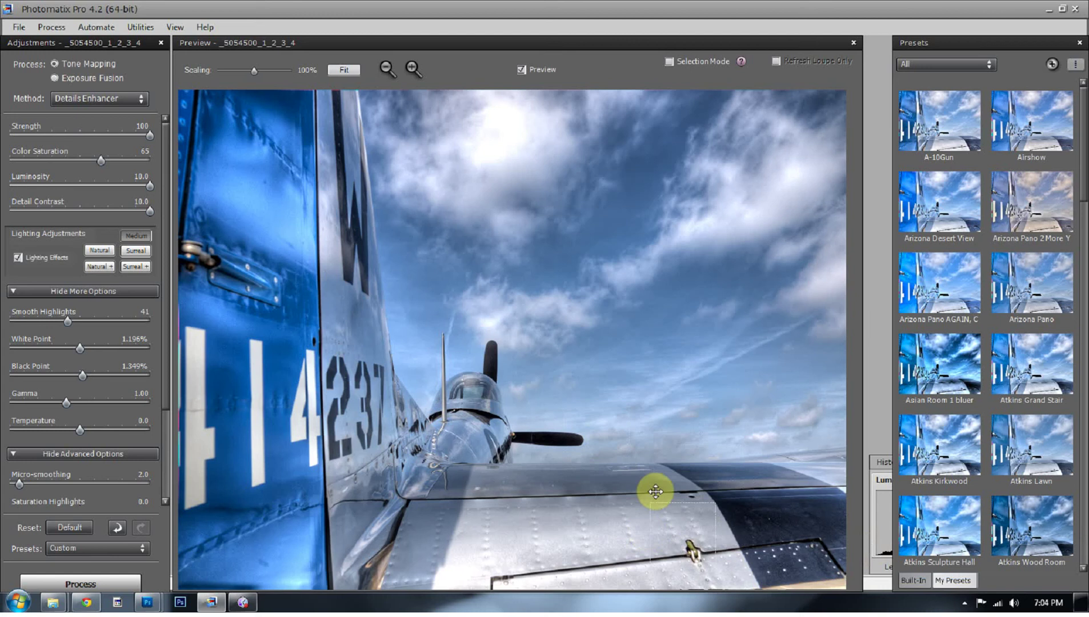
click(483, 521)
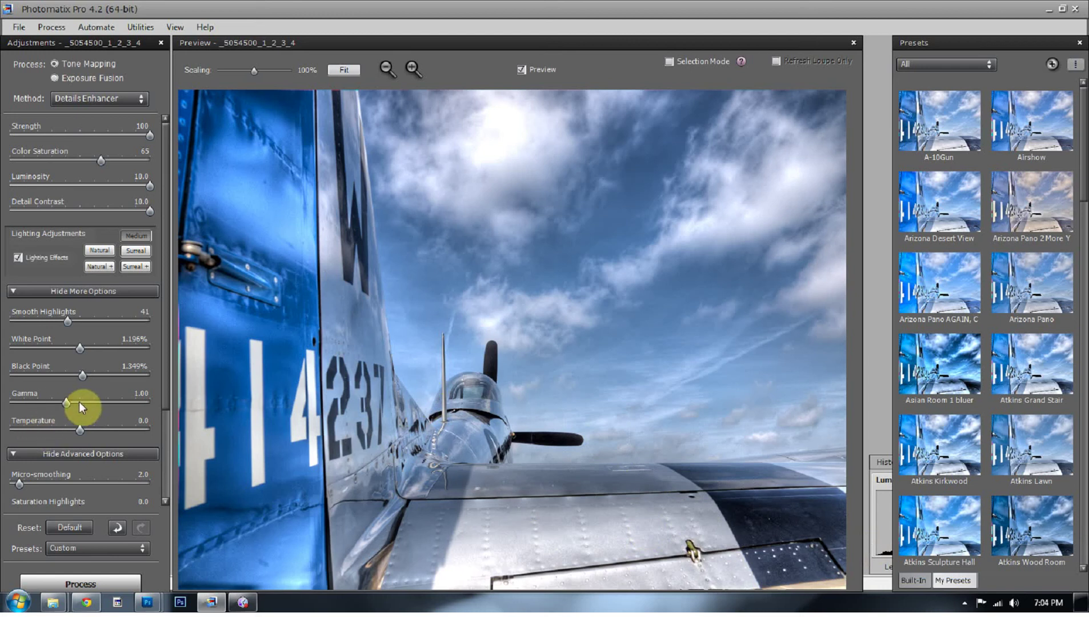
- Set Gamma to 1.01 and warm Temperature to 0.5, keeping the tail preview blue
drag(123, 403, 66, 400)
mouse_move(78, 430)
mouse_down()
mouse_move(12, 430)
mouse_move(148, 452)
mouse_move(147, 430)
mouse_move(84, 432)
mouse_up()
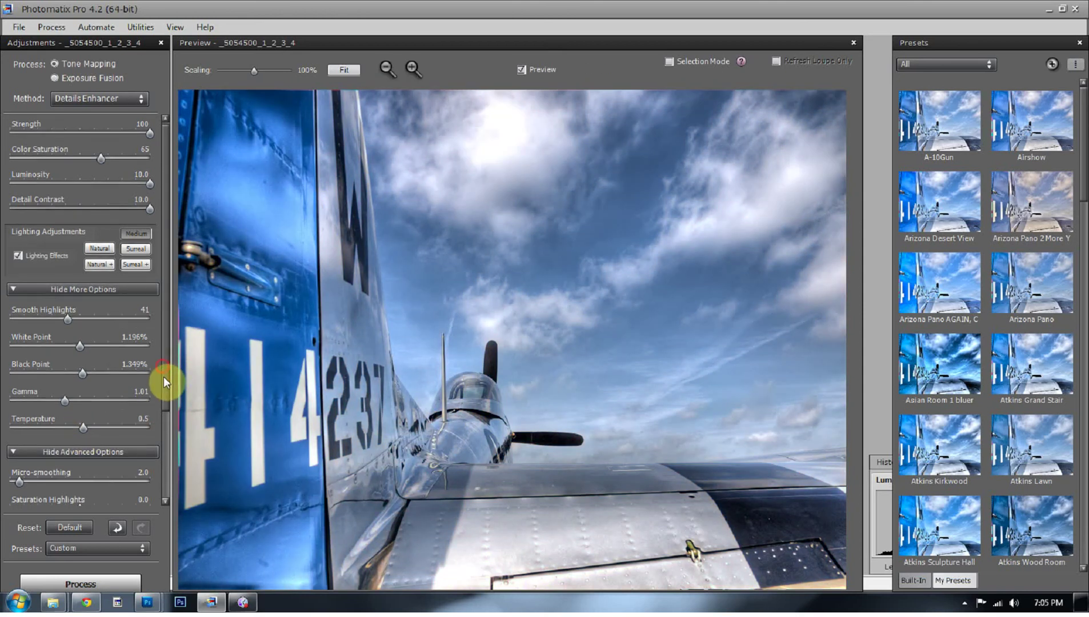
scroll(164, 377, down, 3)
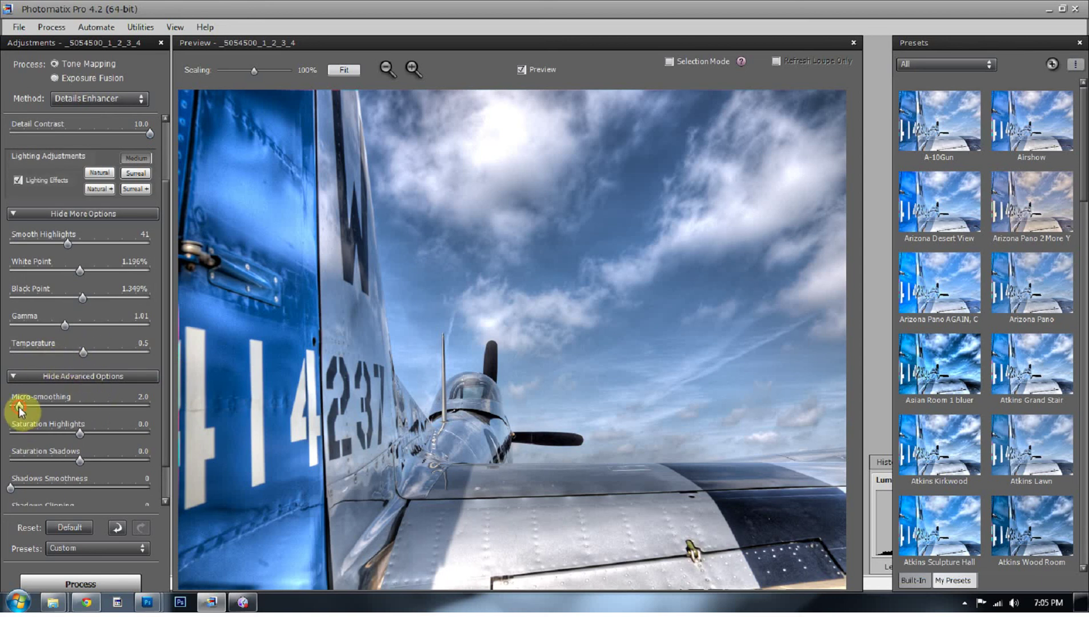
- Set Micro-smoothing to 0, White Point to 1.601% and Smooth Highlights to 39
drag(19, 407, 10, 406)
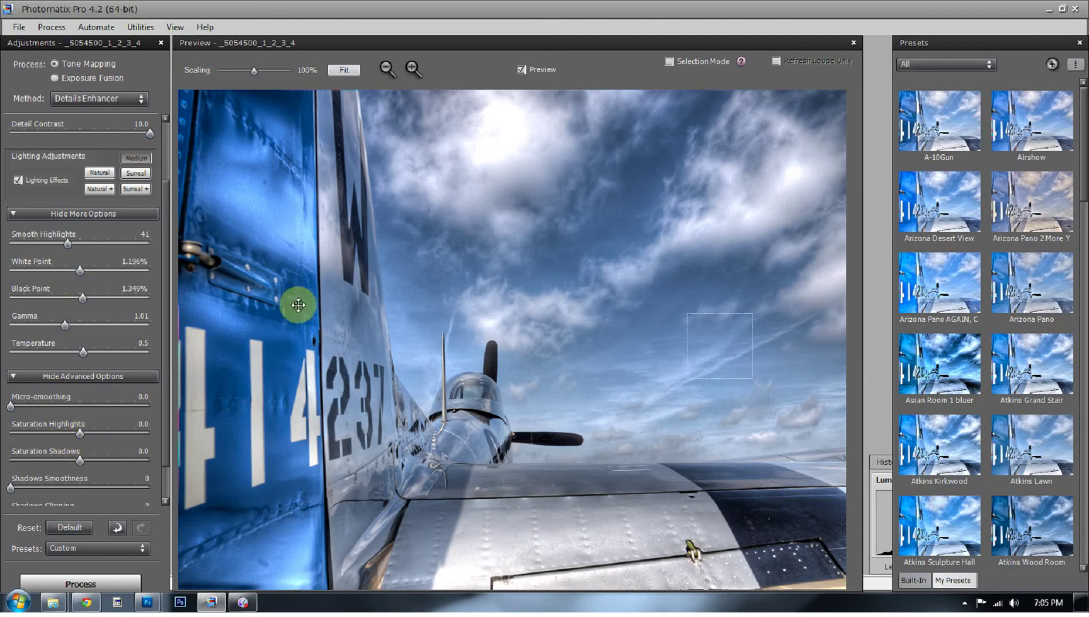
drag(80, 271, 99, 269)
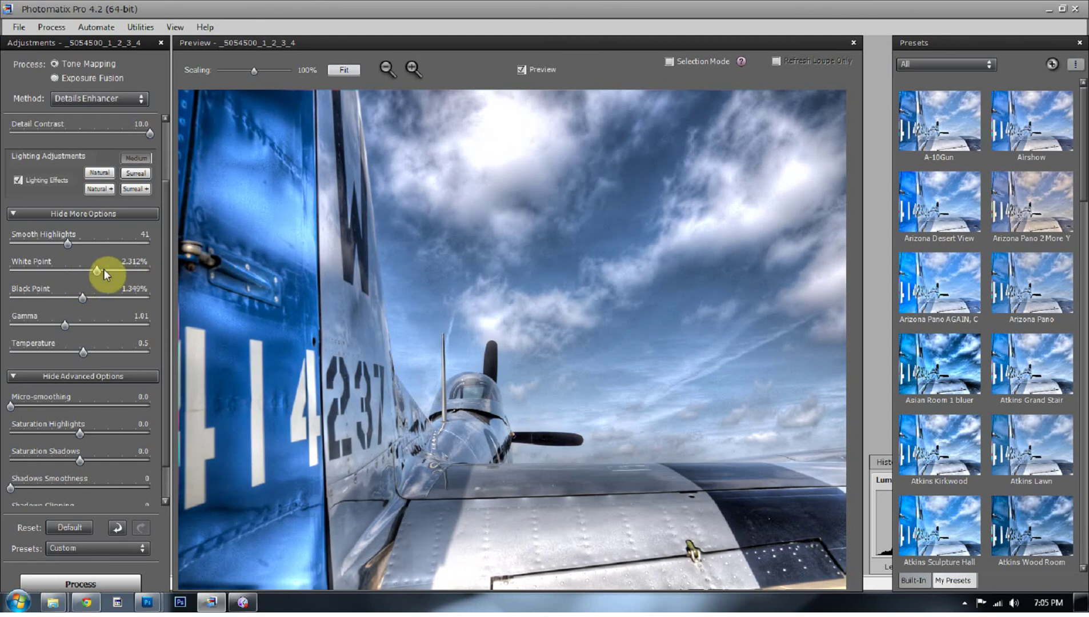
drag(99, 270, 86, 270)
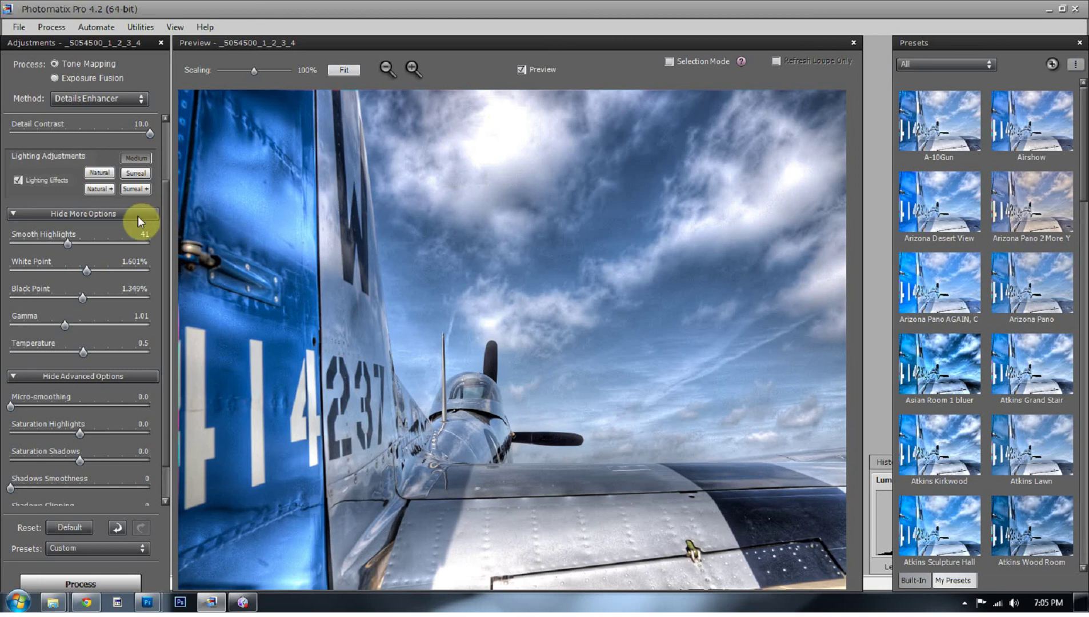
drag(28, 241, 64, 242)
drag(167, 194, 164, 146)
scroll(151, 174, up, 1)
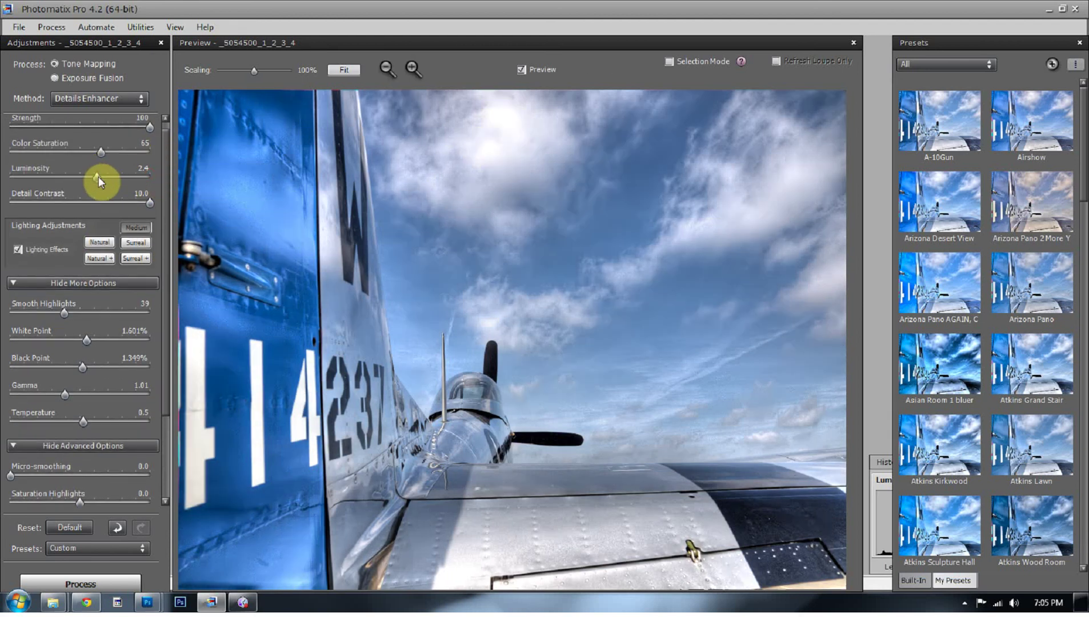
- Compare luminosity extremes, leave Luminosity at 5.2, and deepen Black Point to 2.428%
drag(110, 179, 88, 179)
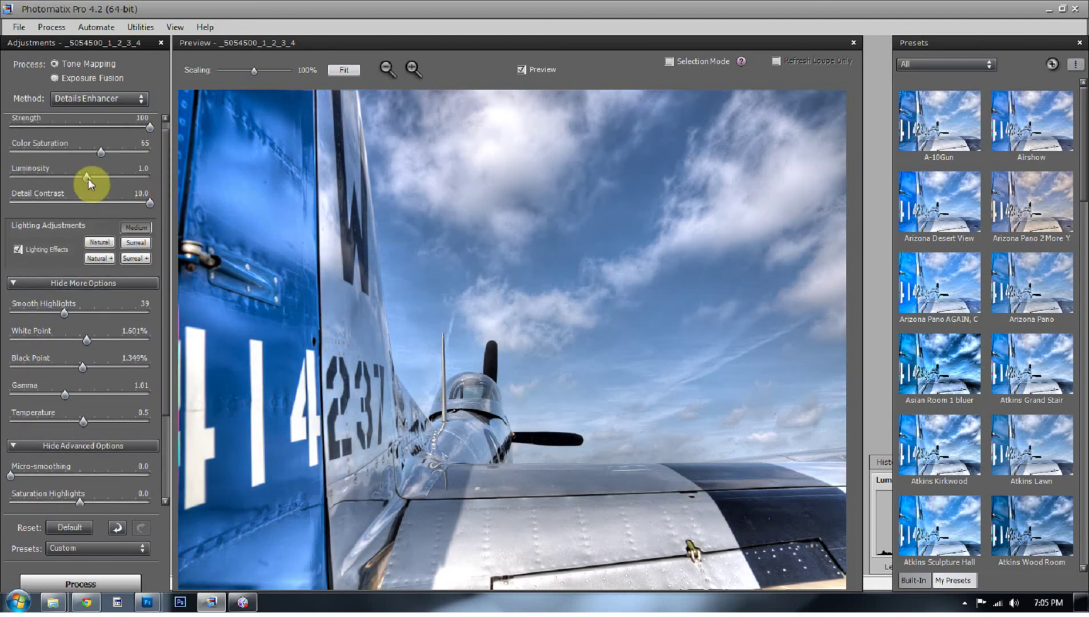
drag(145, 178, 93, 177)
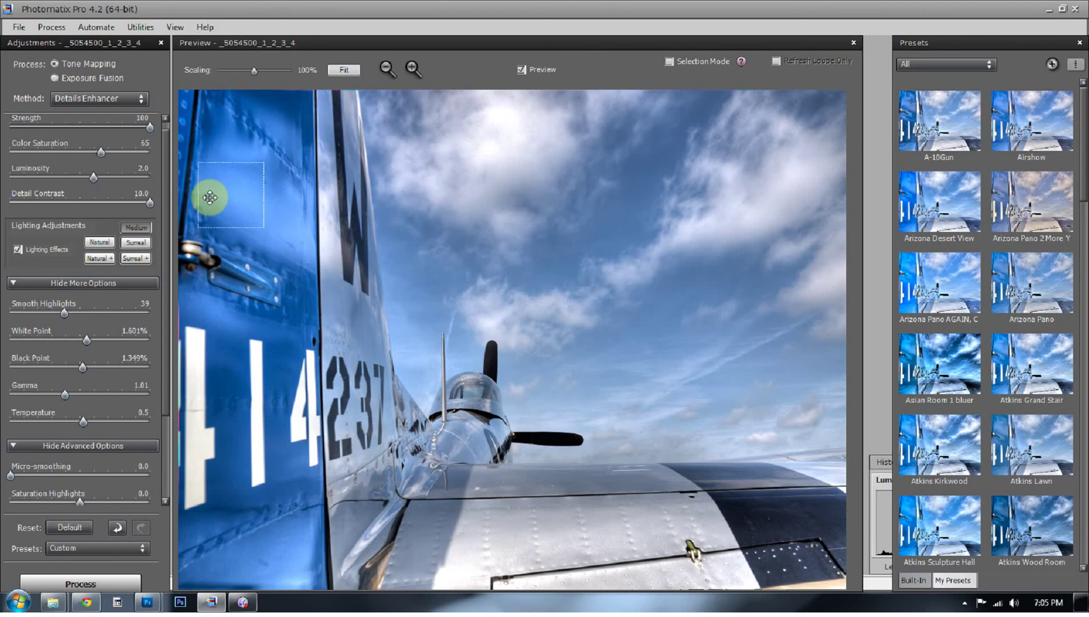
drag(87, 179, 81, 181)
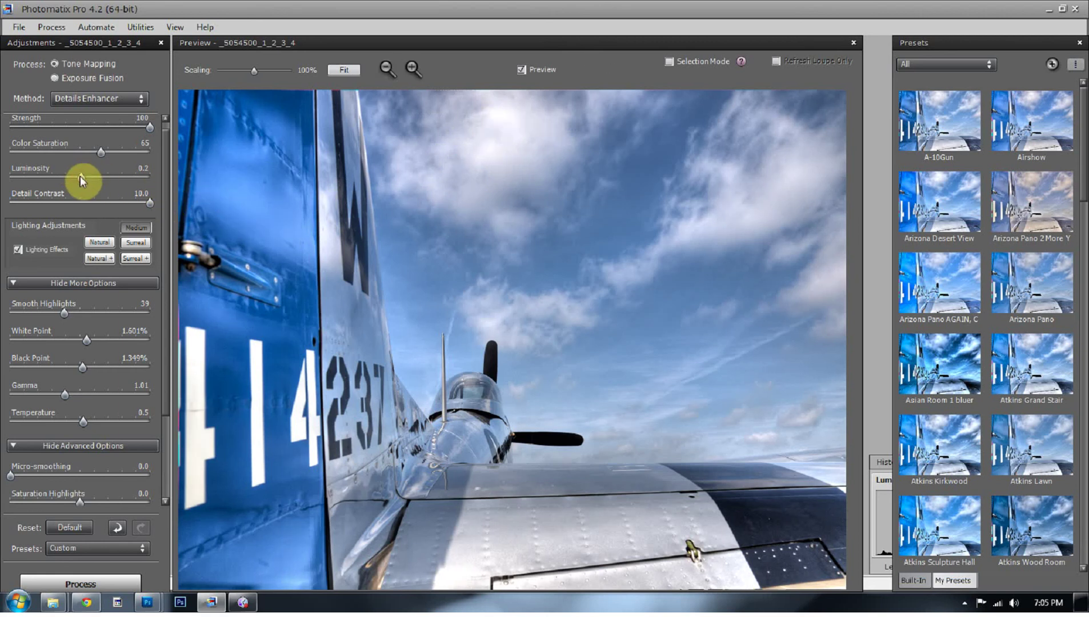
drag(150, 178, 162, 240)
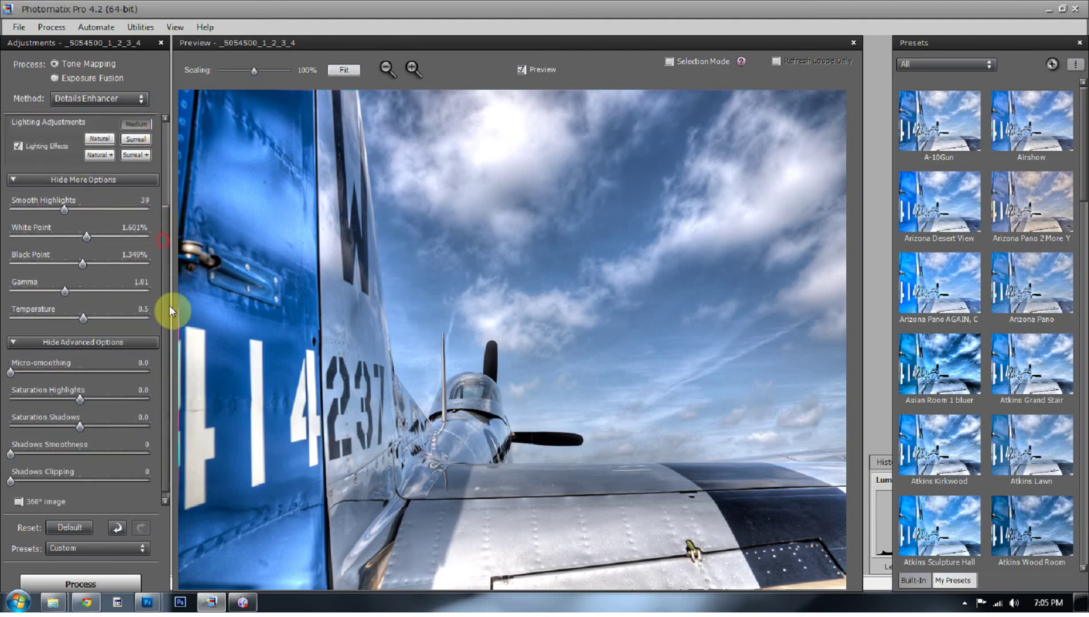
click(103, 262)
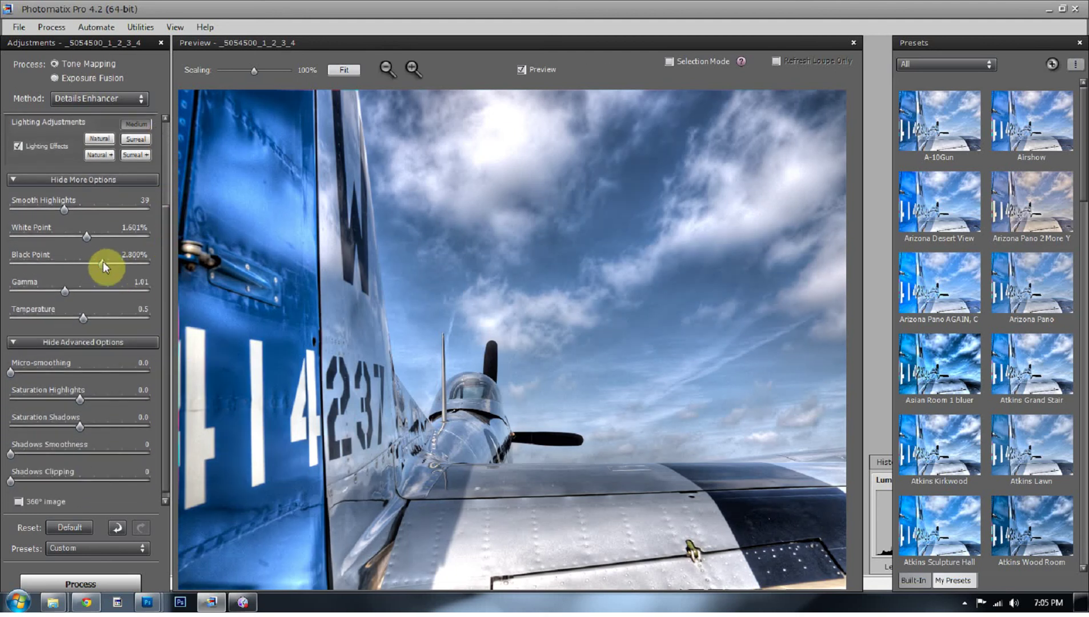
drag(103, 262, 98, 263)
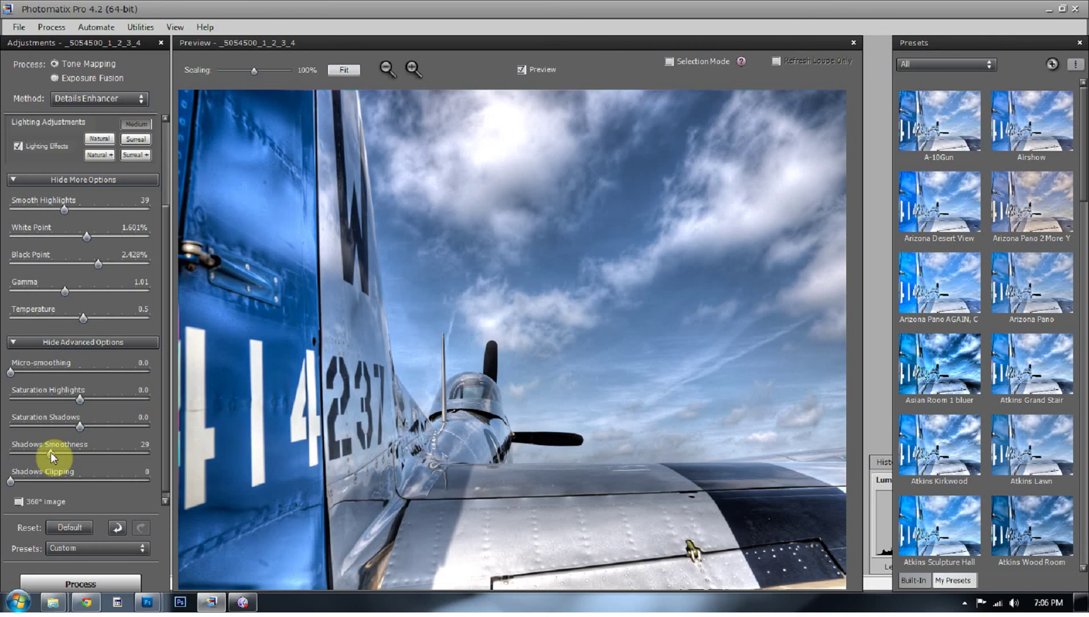
- Set Shadows Smoothness to 34
drag(50, 452, 106, 454)
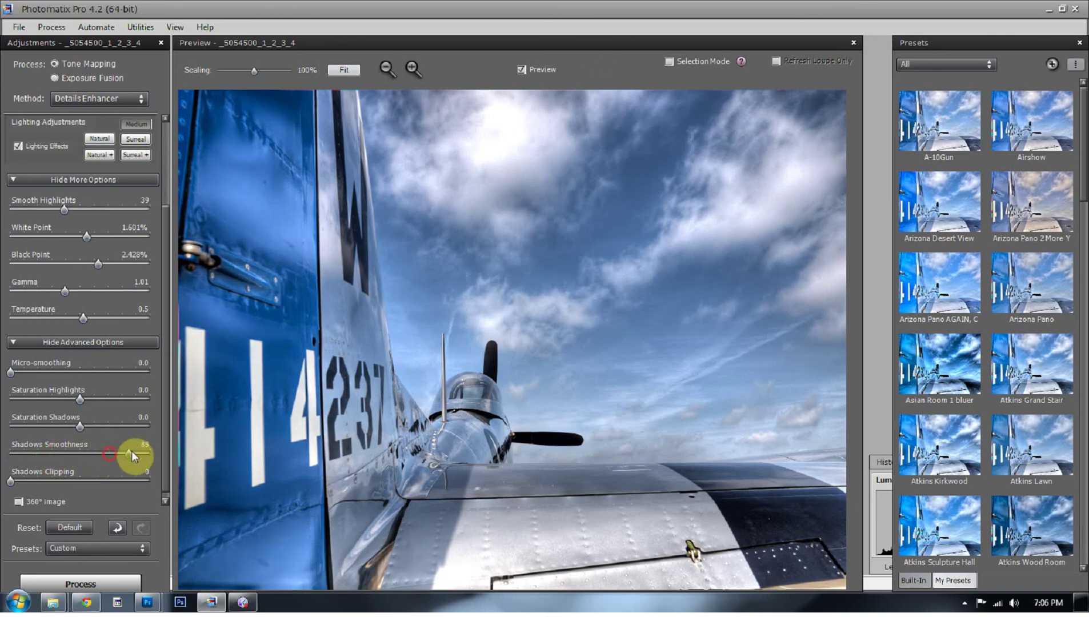
drag(132, 452, 57, 452)
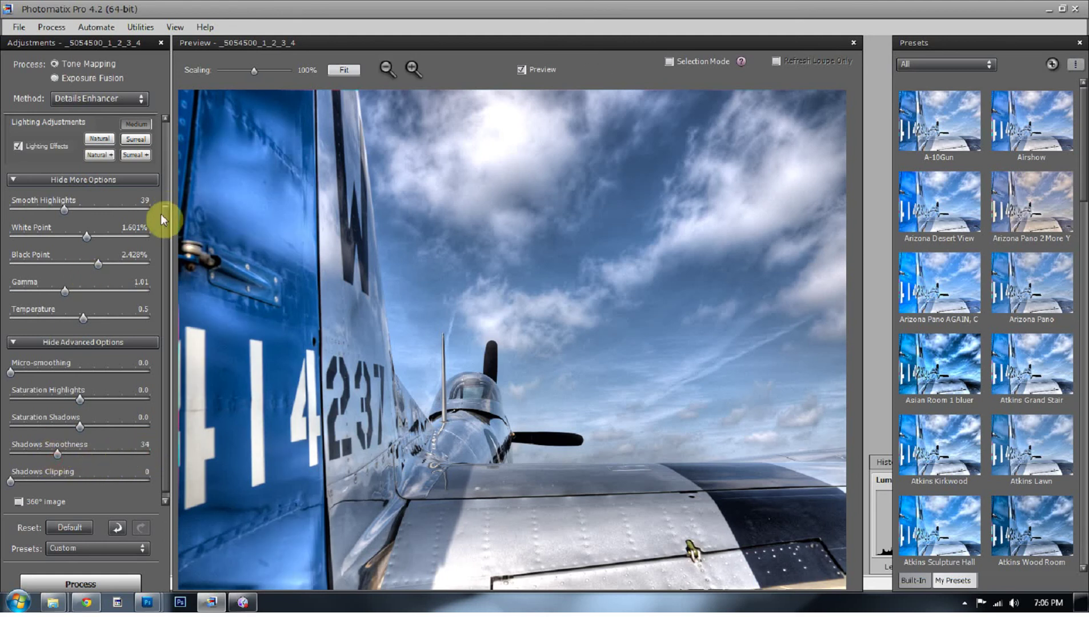
scroll(163, 164, up, 3)
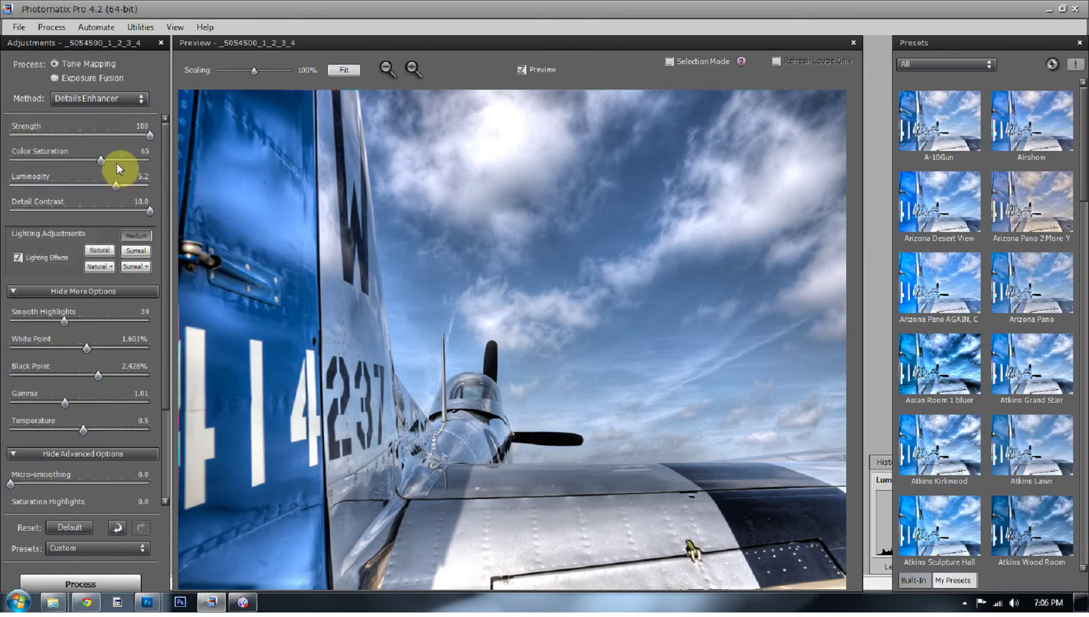
- Experiment with Luminosity, raising it and then dropping it below zero
mouse_move(116, 186)
mouse_down()
mouse_move(132, 185)
mouse_move(122, 186)
mouse_up()
scroll(151, 377, down, 5)
scroll(150, 430, up, 5)
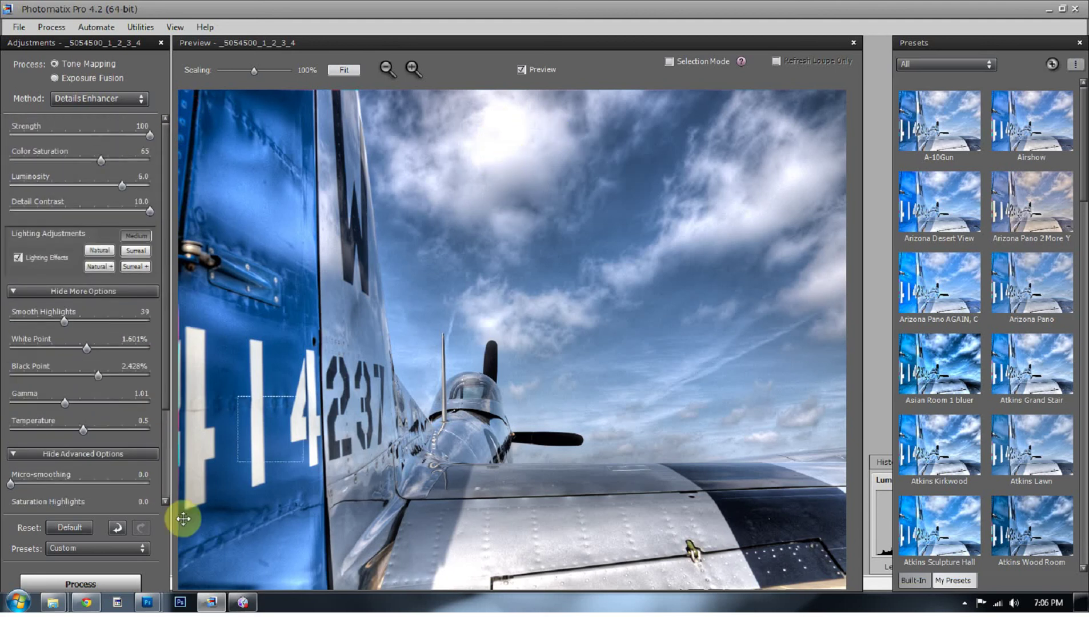
scroll(153, 424, down, 5)
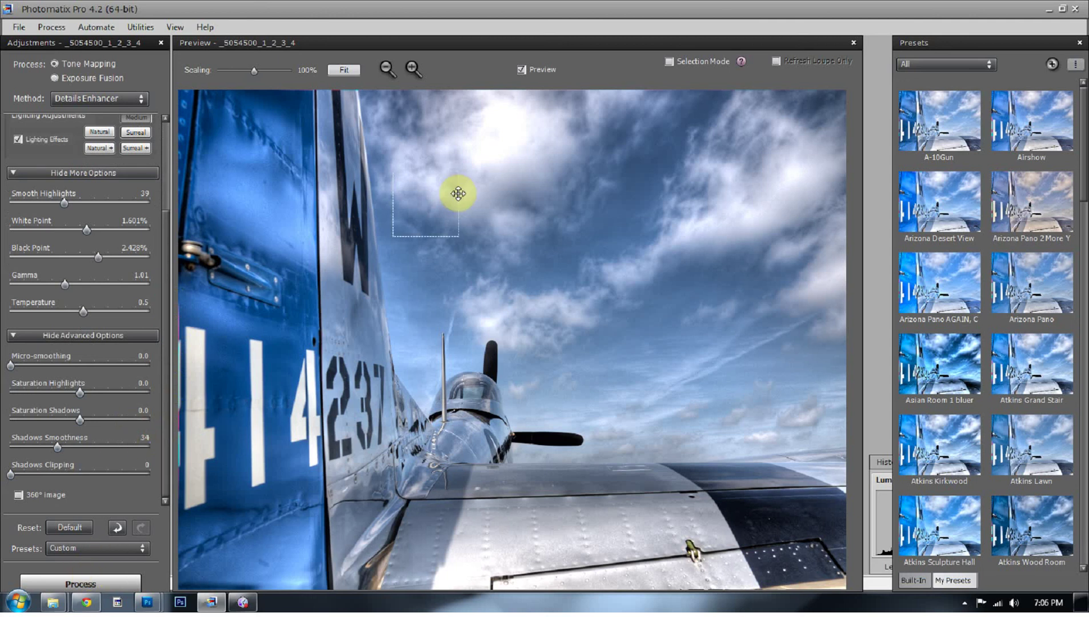
scroll(167, 306, up, 5)
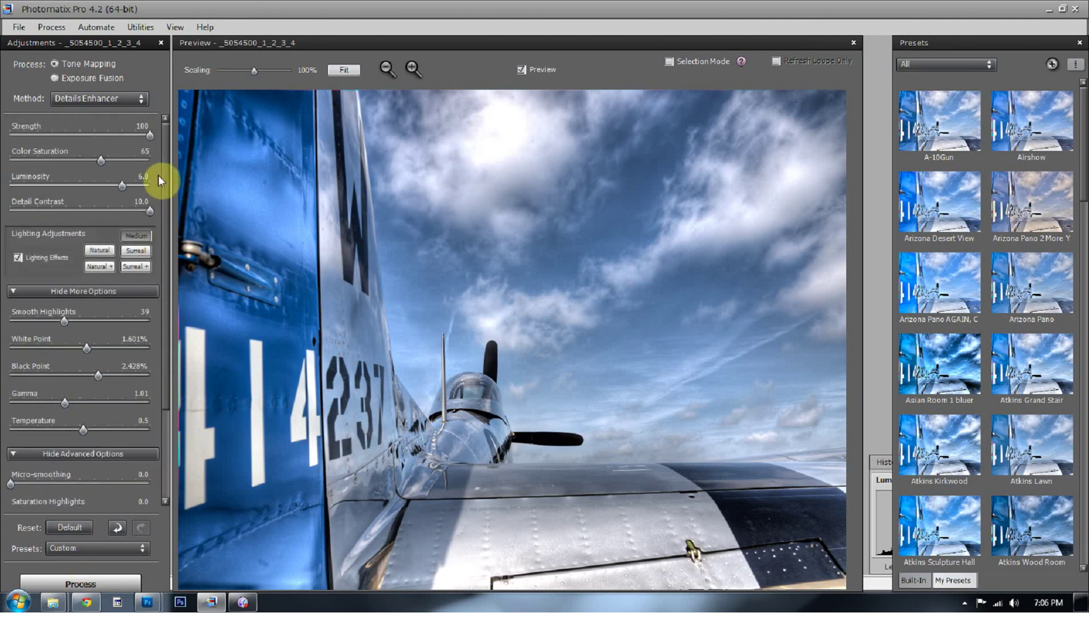
drag(76, 186, 75, 186)
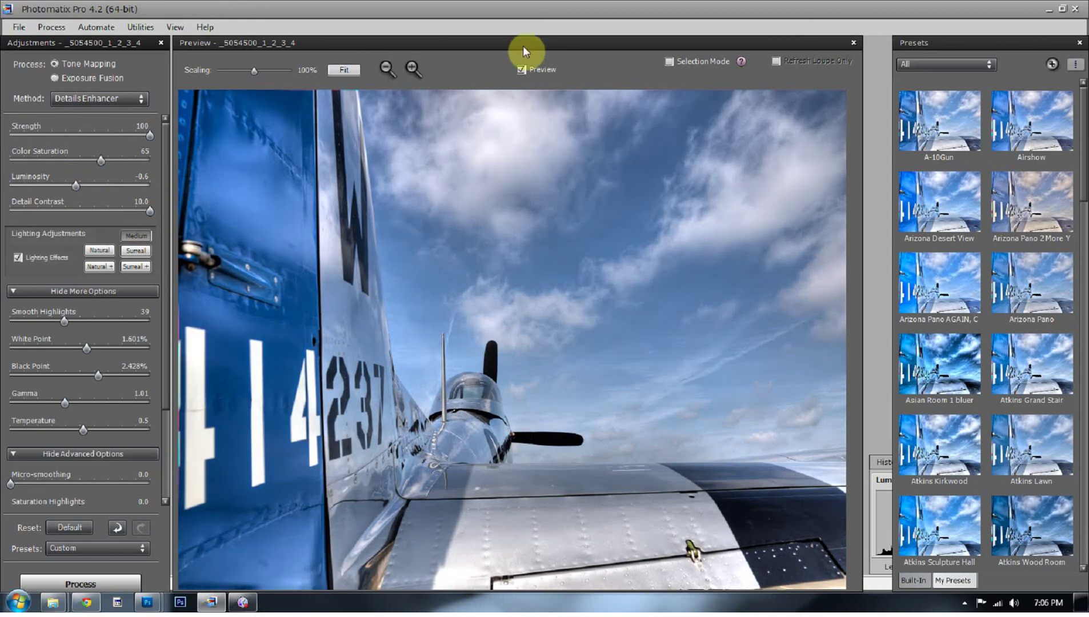
- Compare against the original preview, settle Luminosity at 3.8, and bring up the Presets list
click(531, 71)
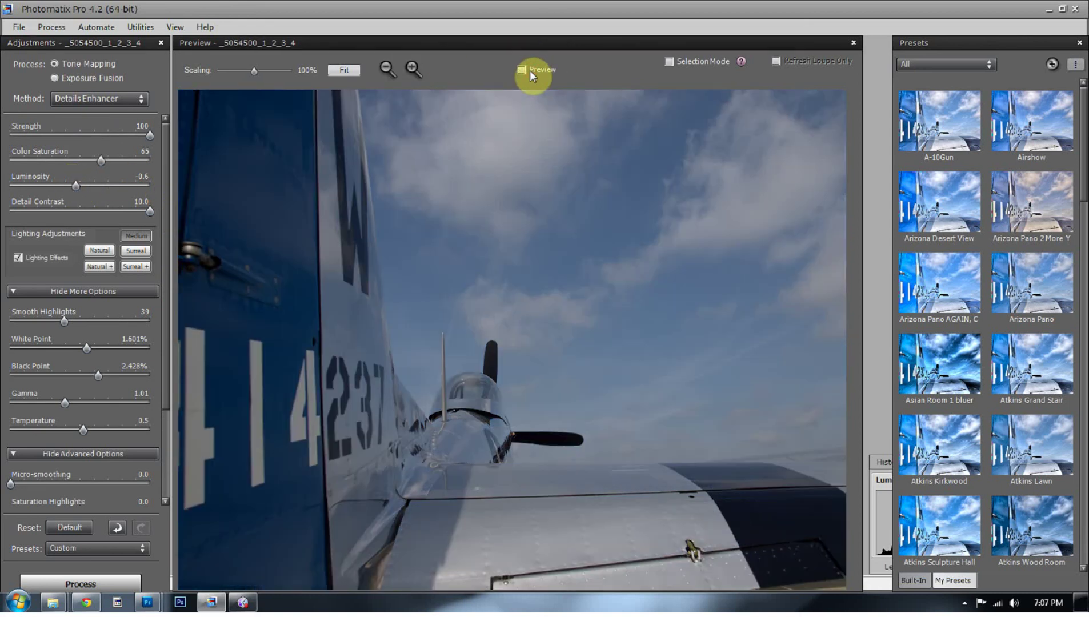
click(524, 67)
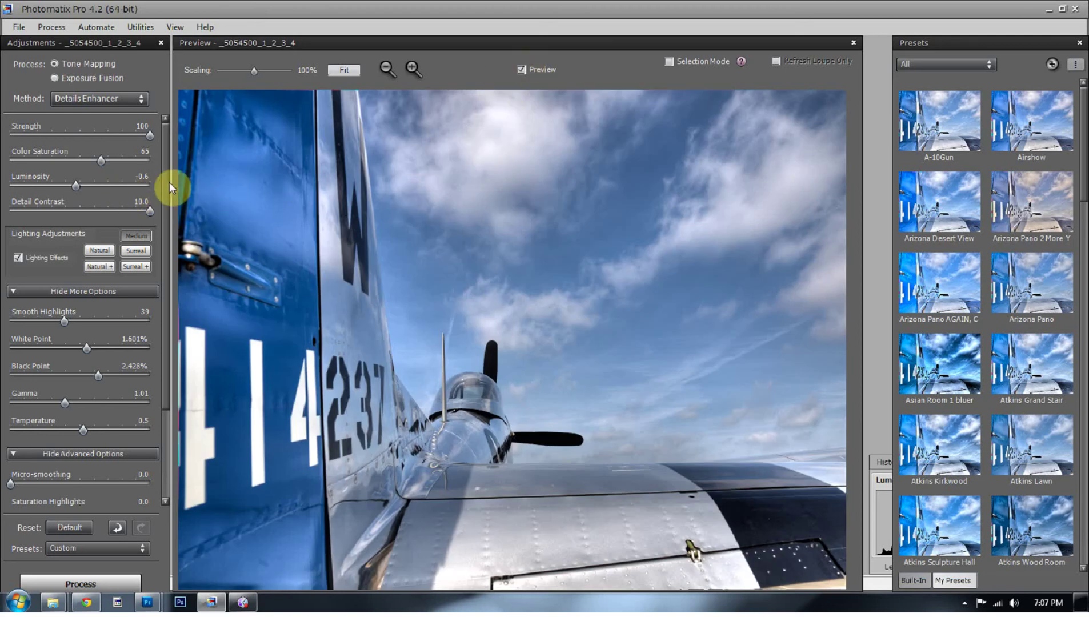
drag(99, 188, 105, 178)
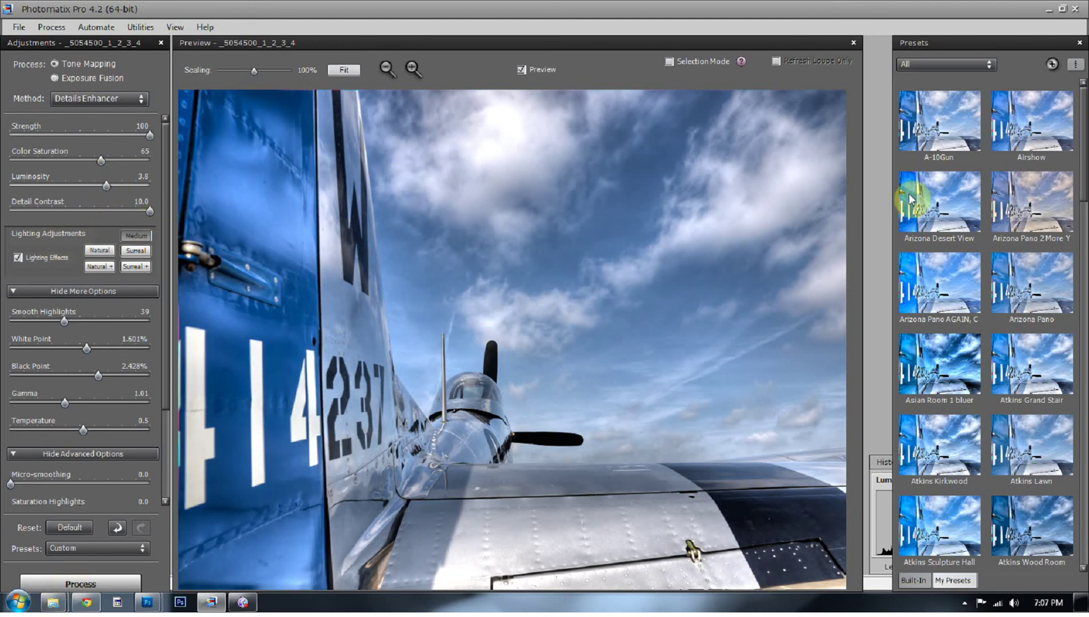
click(72, 545)
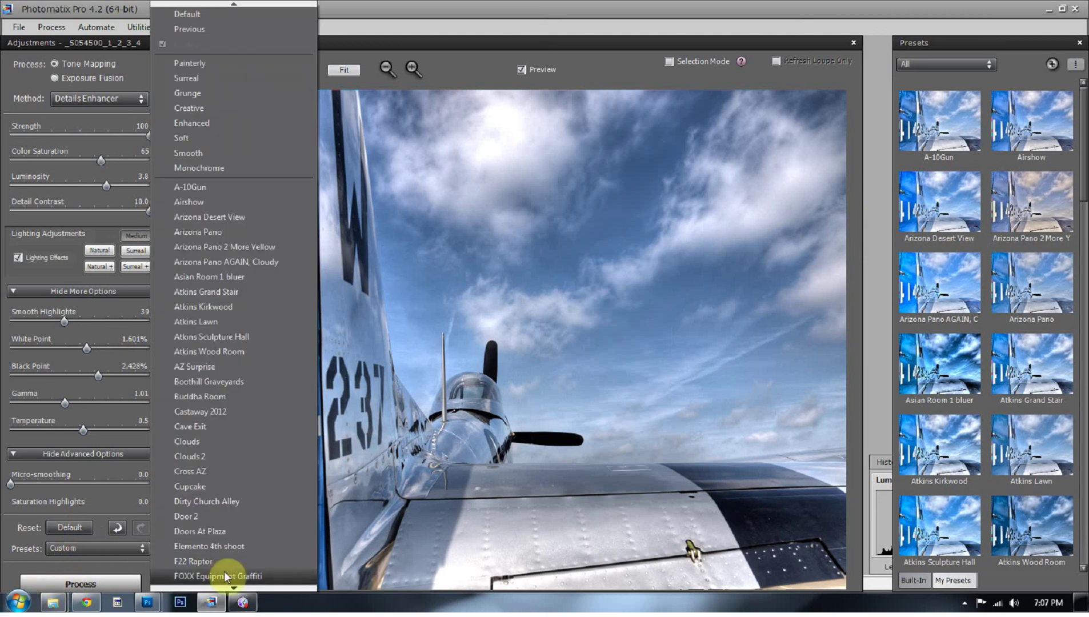
mouse_move(226, 593)
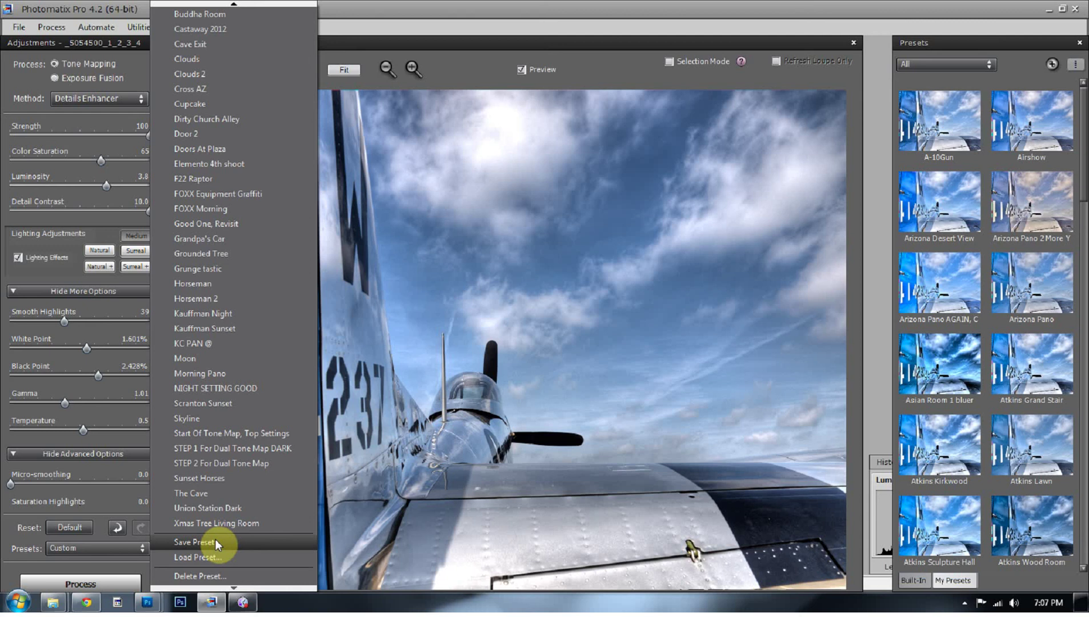
click(518, 24)
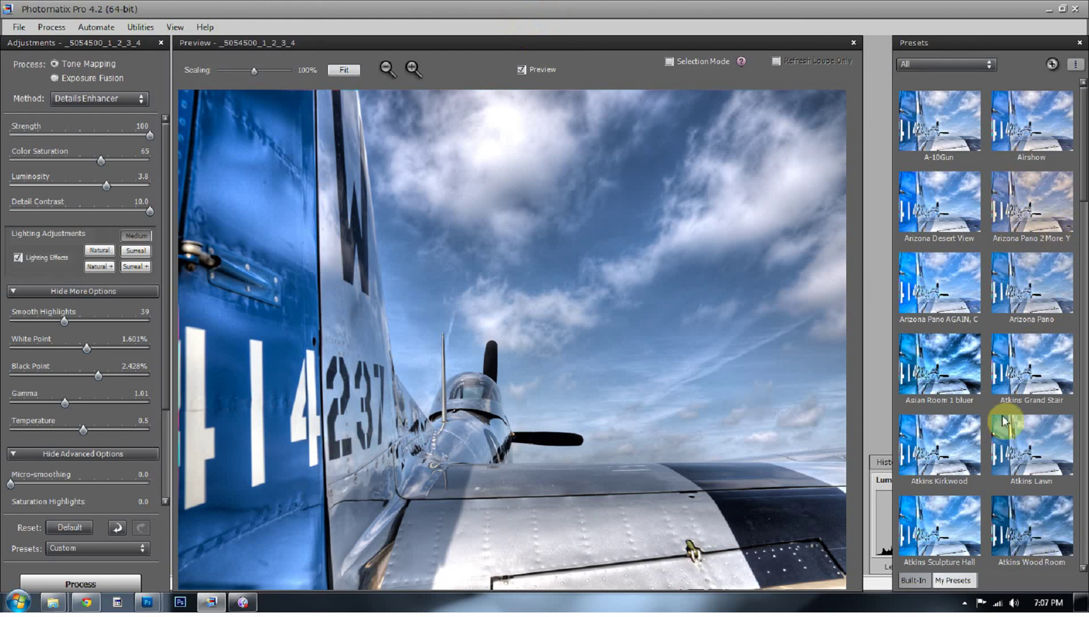
drag(1081, 114, 1070, 311)
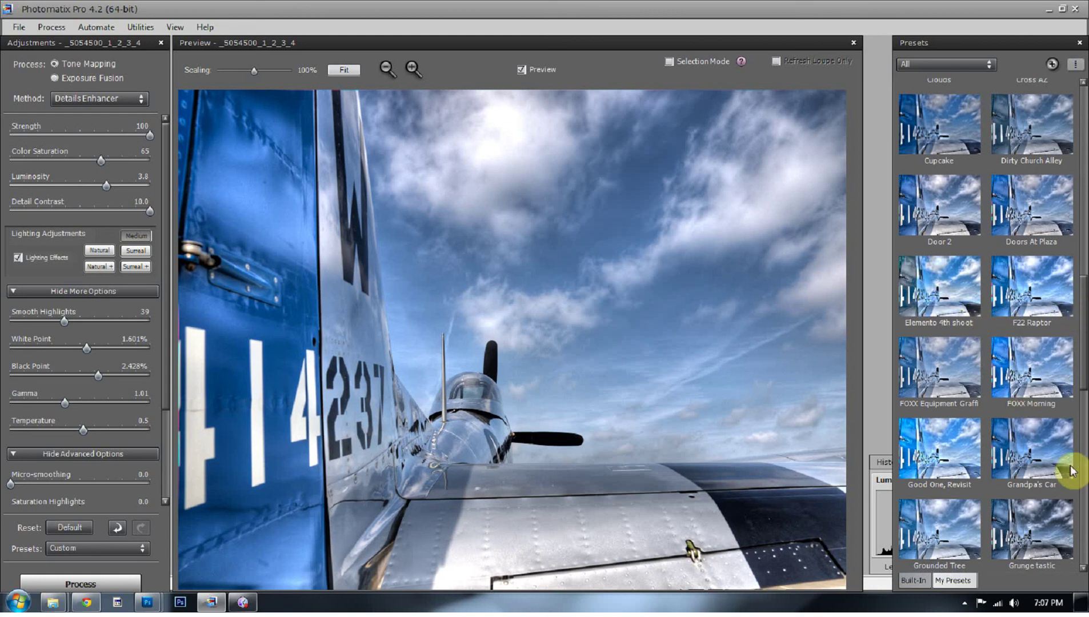
drag(1080, 341, 1077, 518)
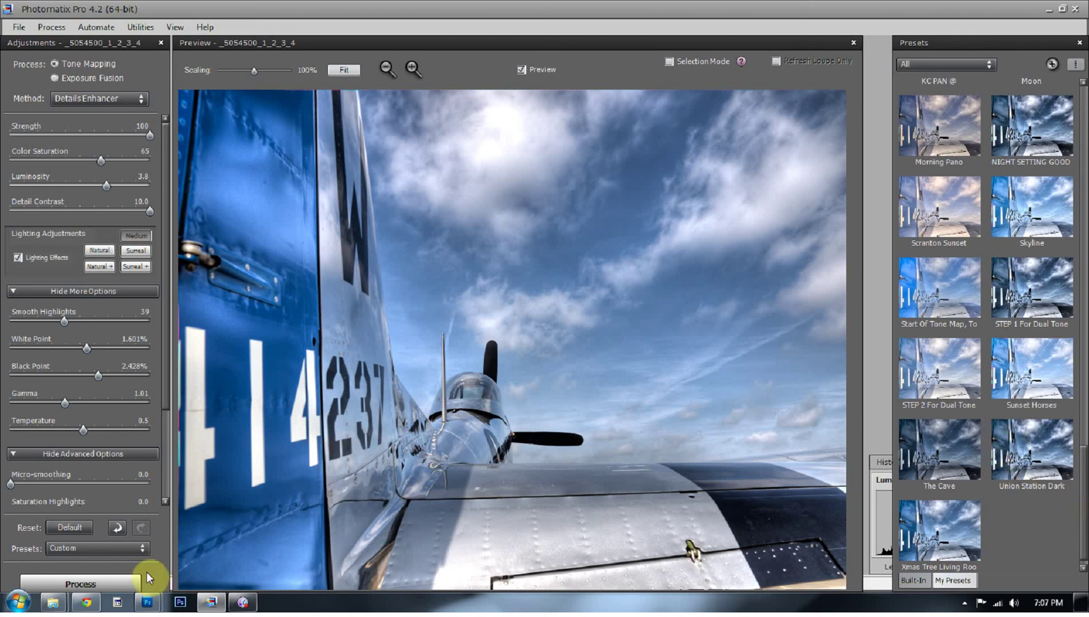
- Process the tone mapping with current Details Enhancer settings and launch Utilities > Finishing Touch
click(80, 584)
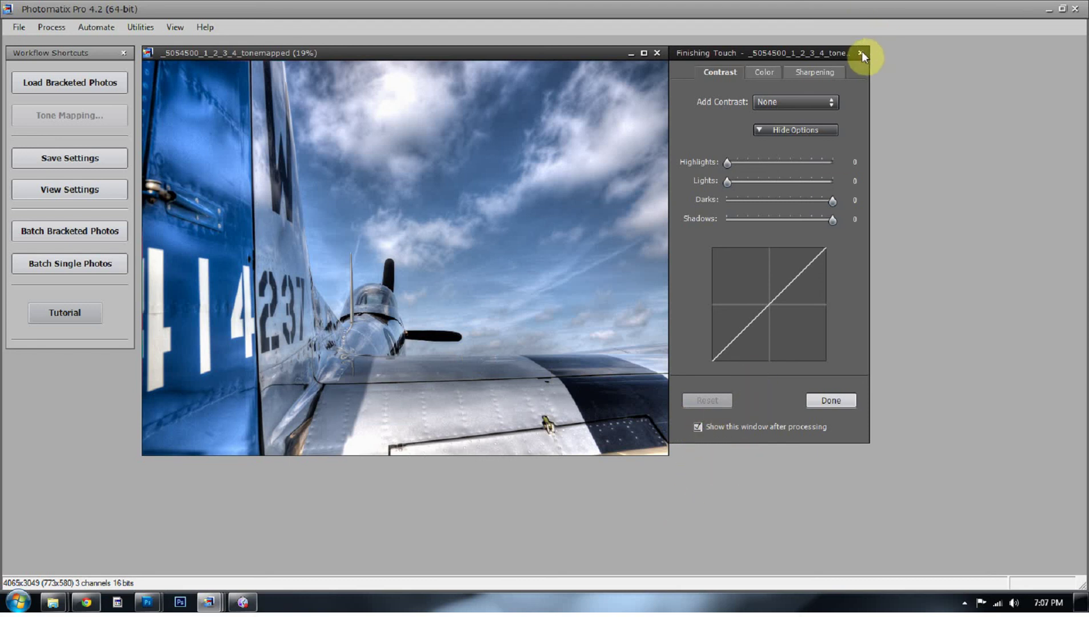
click(137, 27)
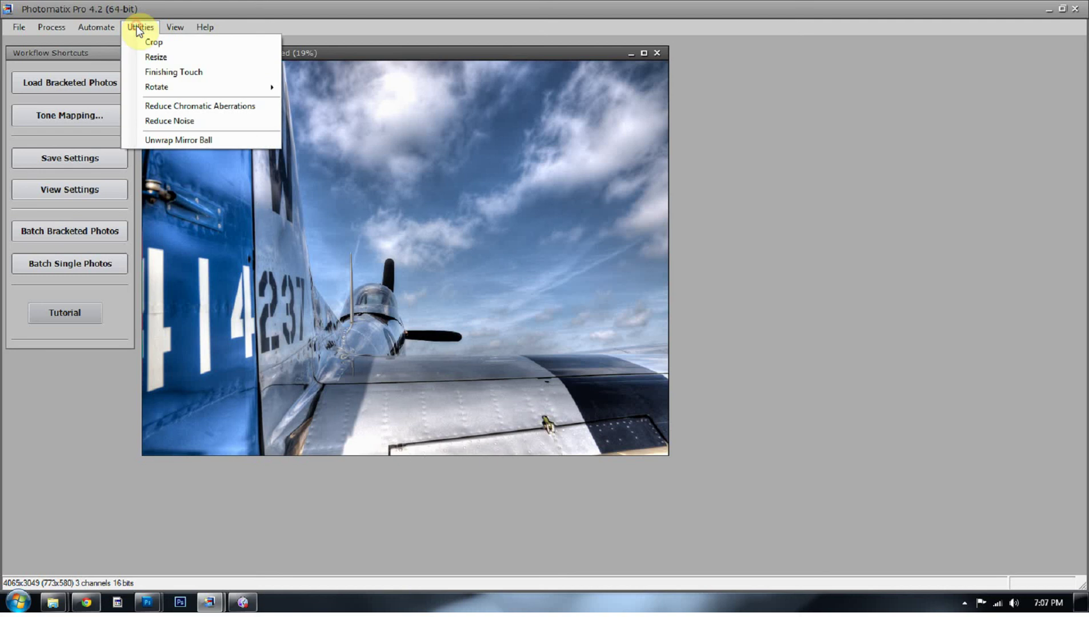
click(165, 72)
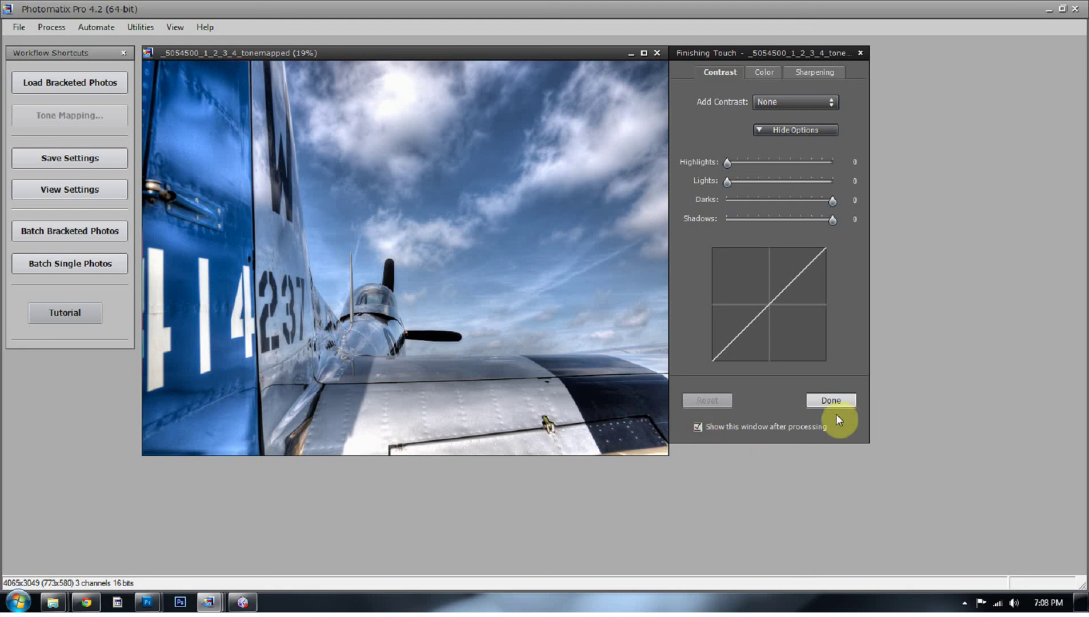
- Try the Medium, Strong and Extreme contrast presets, then settle on Mild Contrast
drag(770, 53, 800, 55)
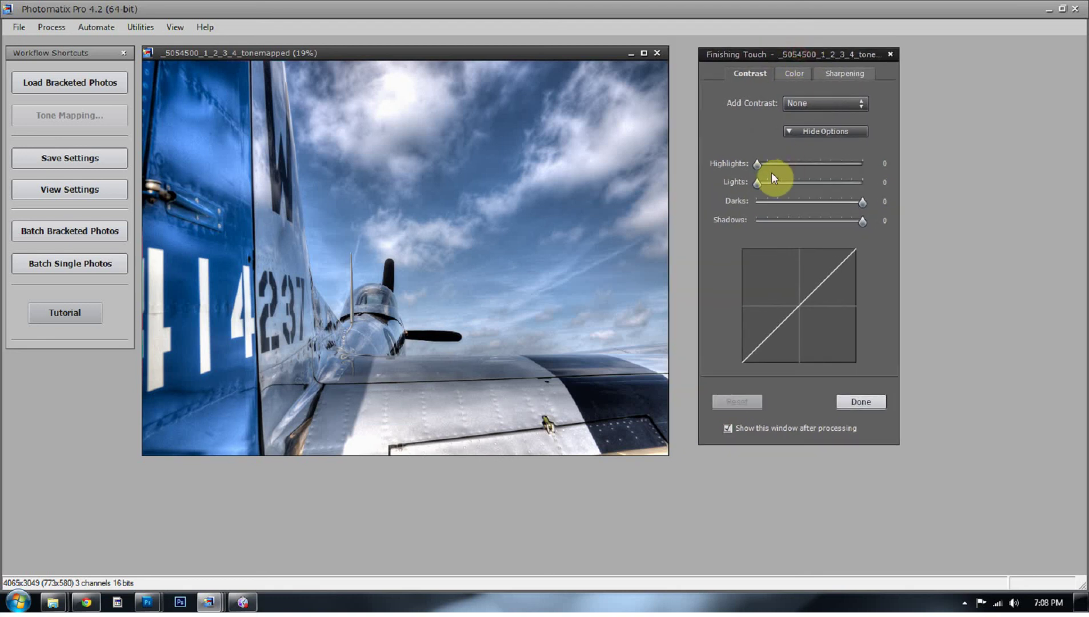
click(835, 107)
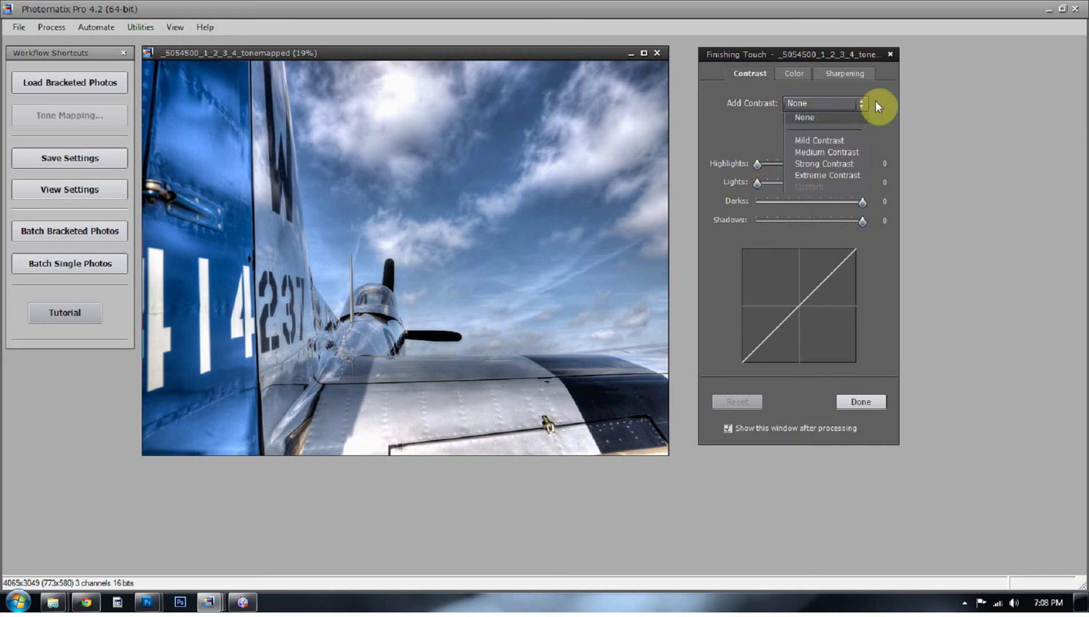
click(743, 131)
click(818, 110)
click(808, 149)
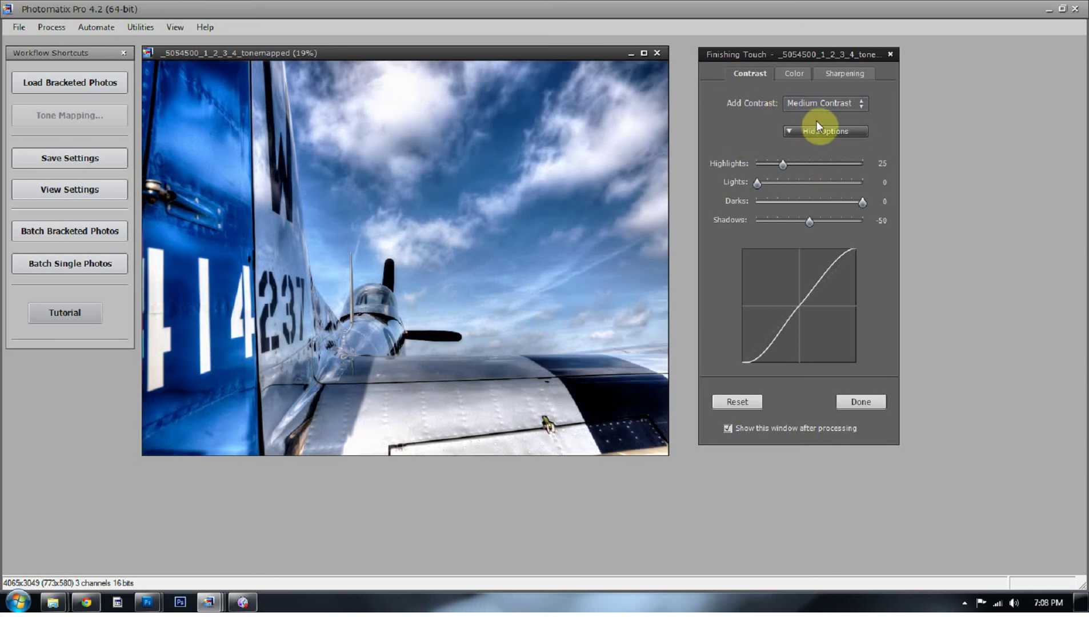
click(813, 99)
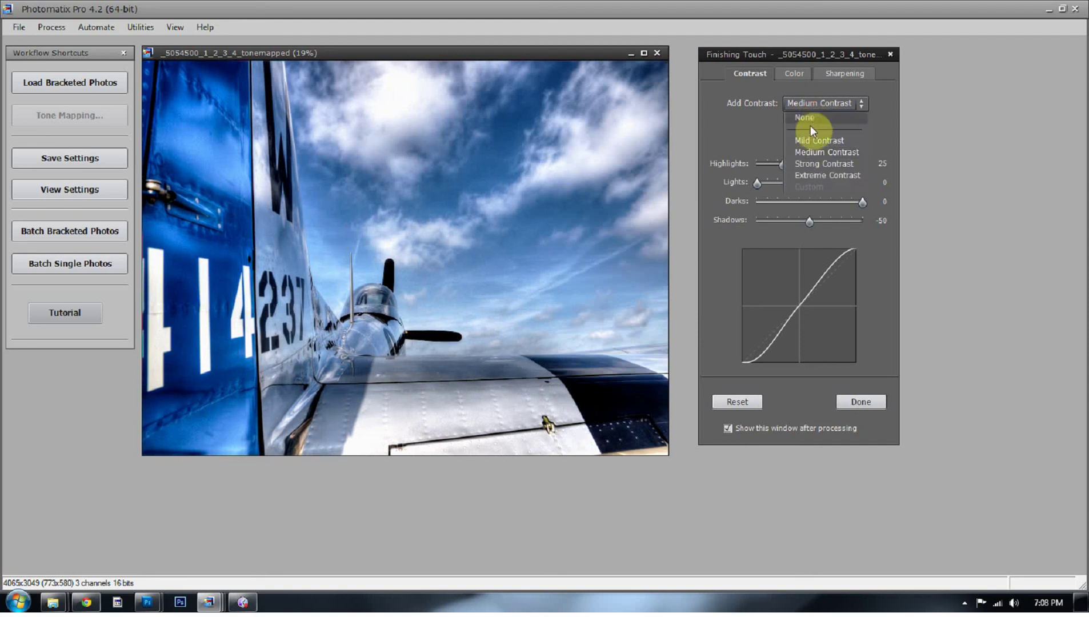
click(807, 138)
click(809, 105)
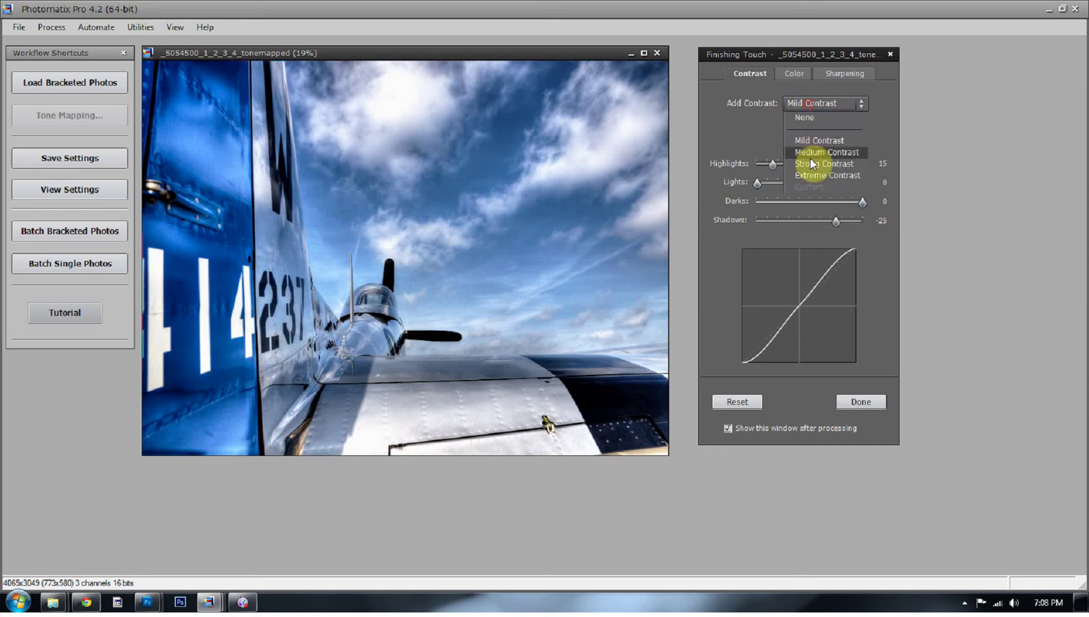
click(810, 164)
click(809, 110)
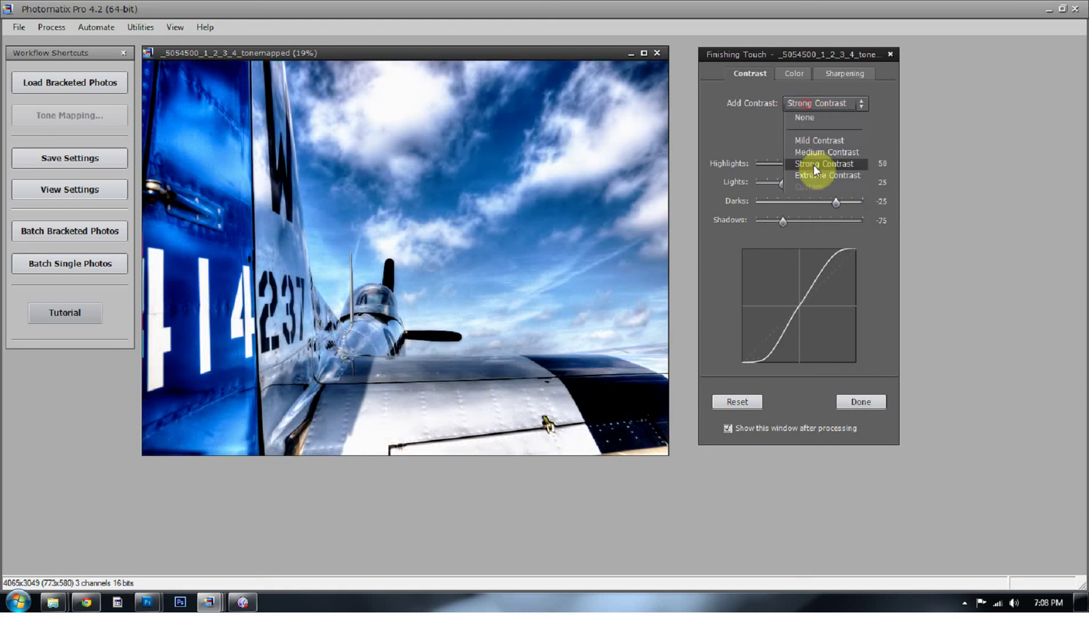
click(814, 174)
click(807, 104)
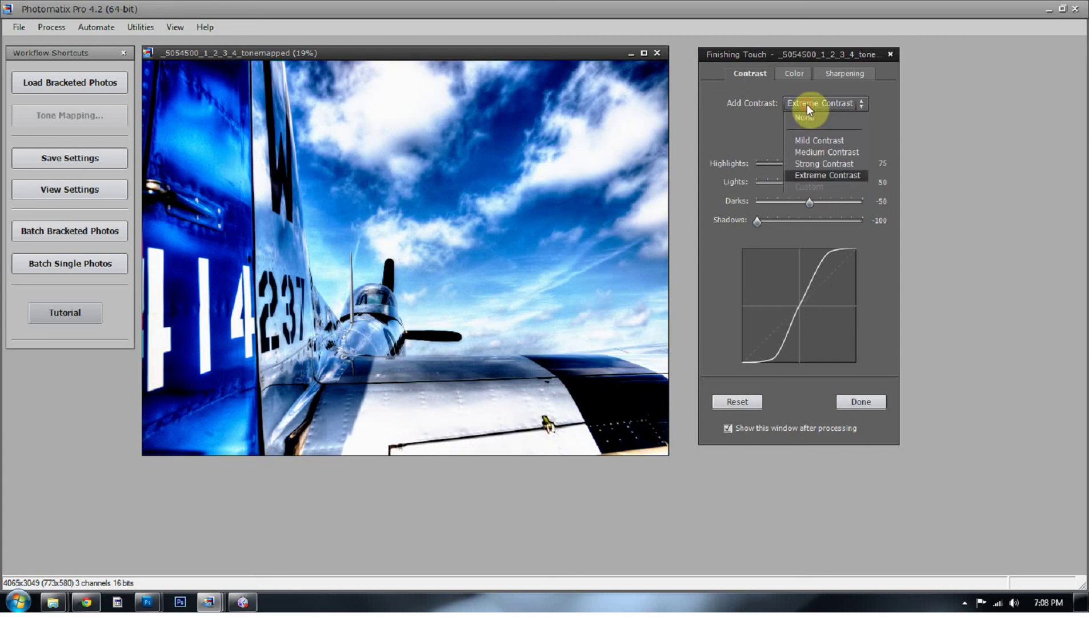
click(810, 139)
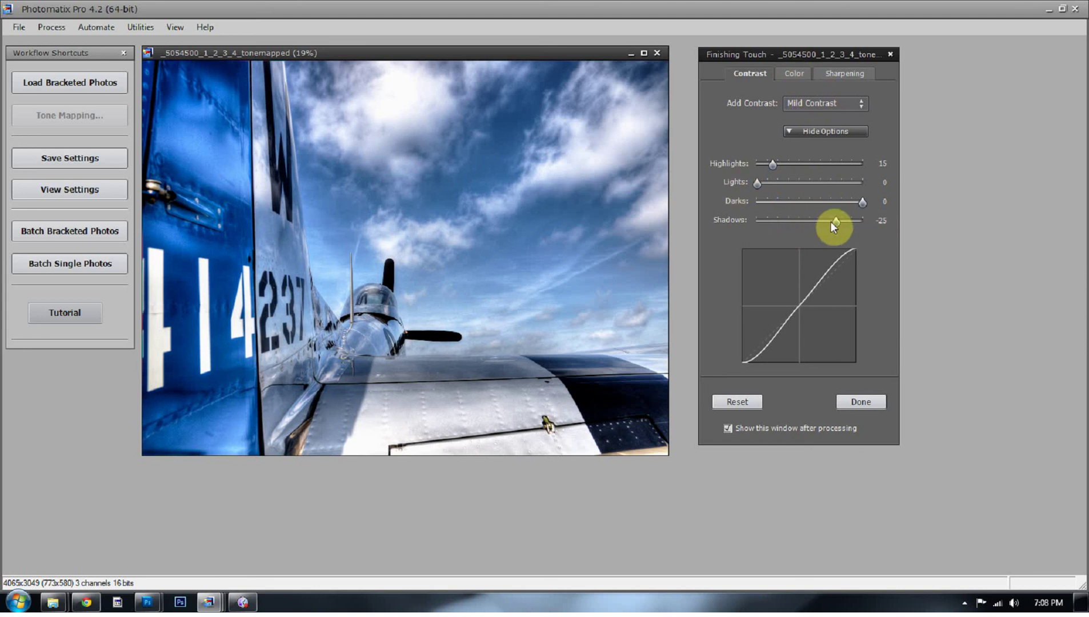
- Customize the contrast to Highlights 8 and Shadows -17
drag(772, 163, 766, 163)
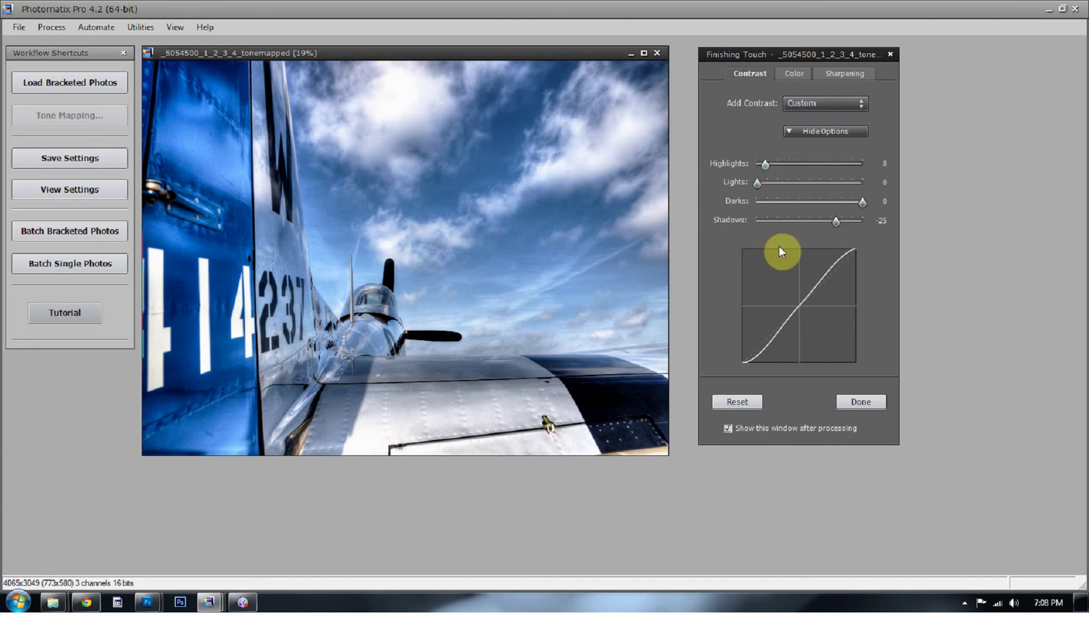
click(838, 222)
click(847, 221)
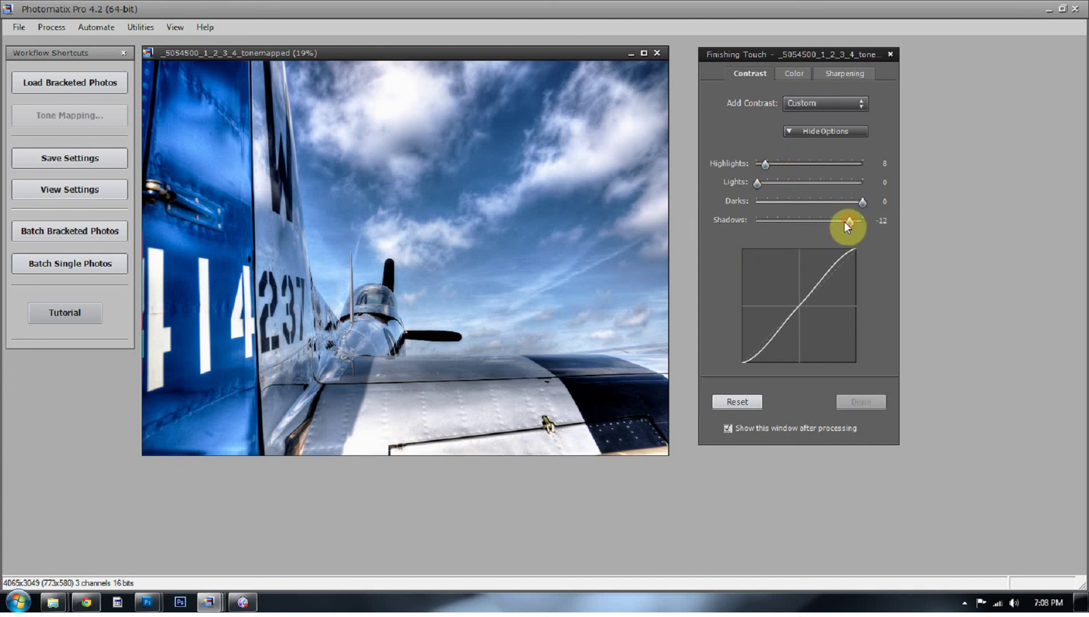
click(847, 222)
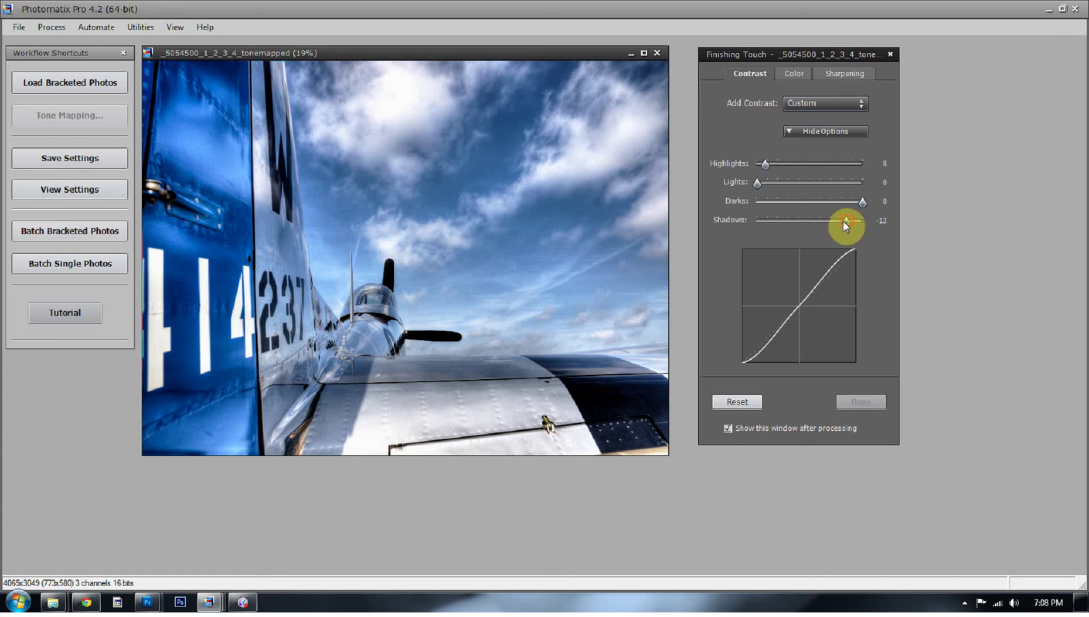
click(798, 72)
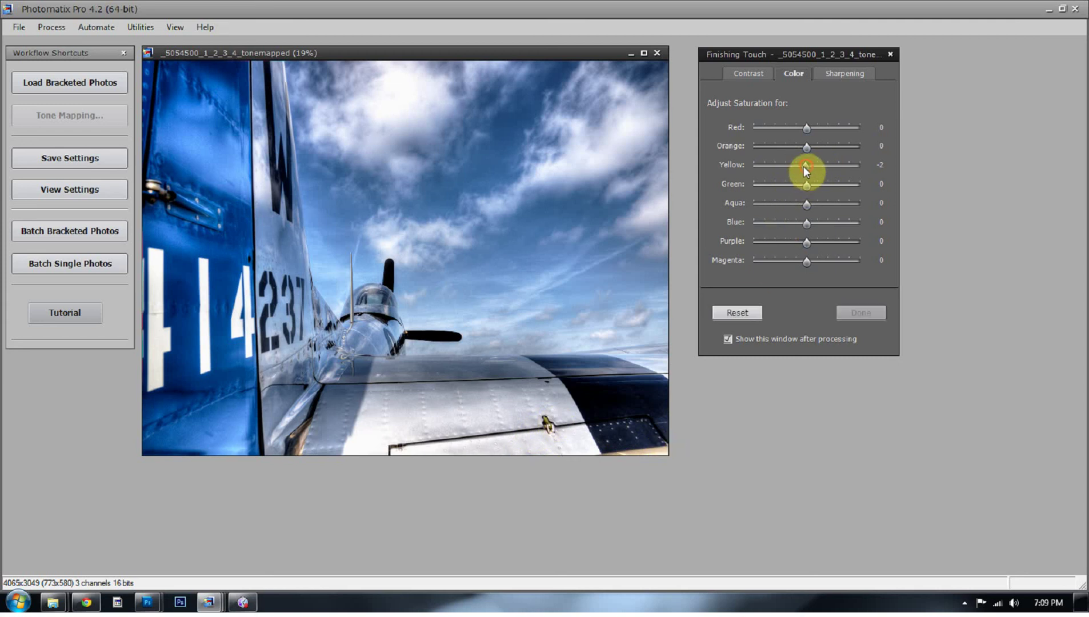
- Lower Yellow saturation to -2, keep other colours at 0, and view the Sharpening settings
mouse_move(803, 165)
mouse_down()
mouse_move(705, 165)
mouse_move(878, 176)
mouse_move(807, 167)
mouse_up()
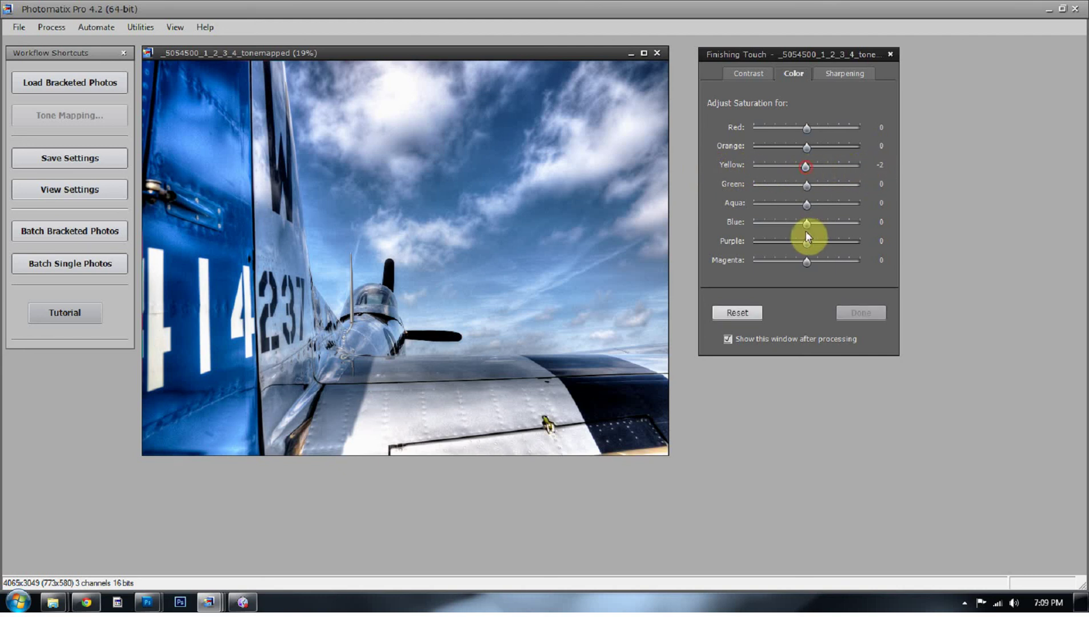
mouse_move(806, 224)
mouse_down()
mouse_move(825, 221)
mouse_move(806, 223)
mouse_up()
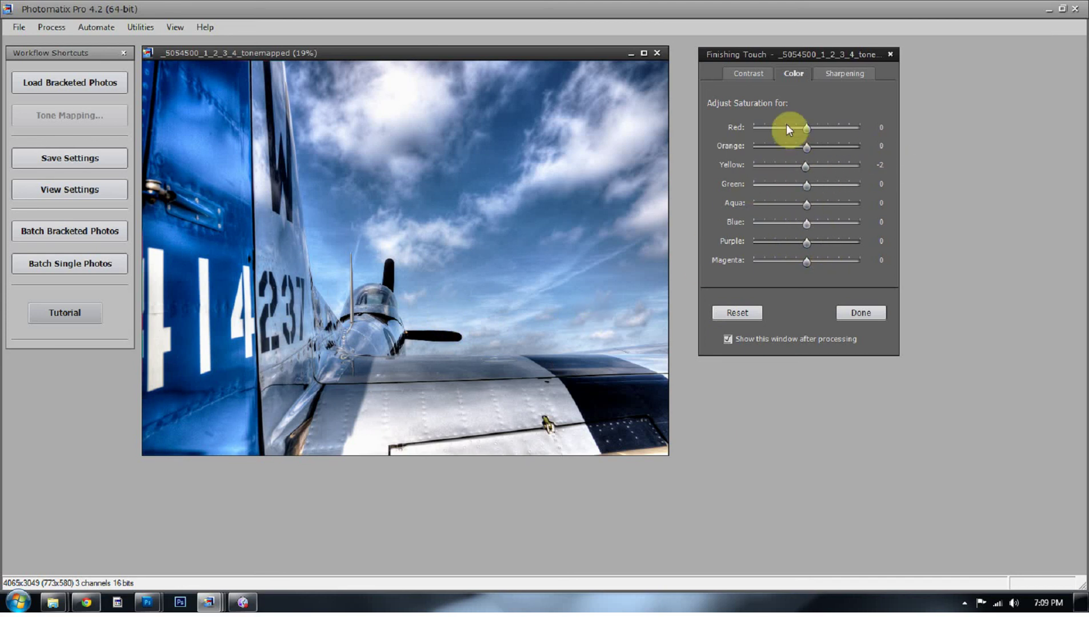
click(847, 75)
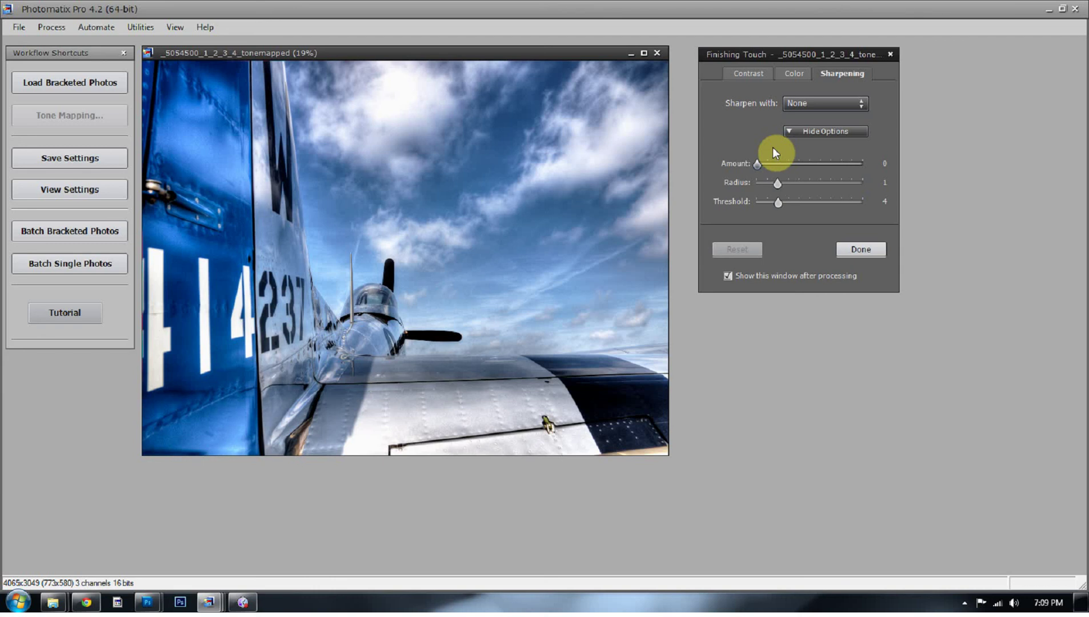
click(817, 101)
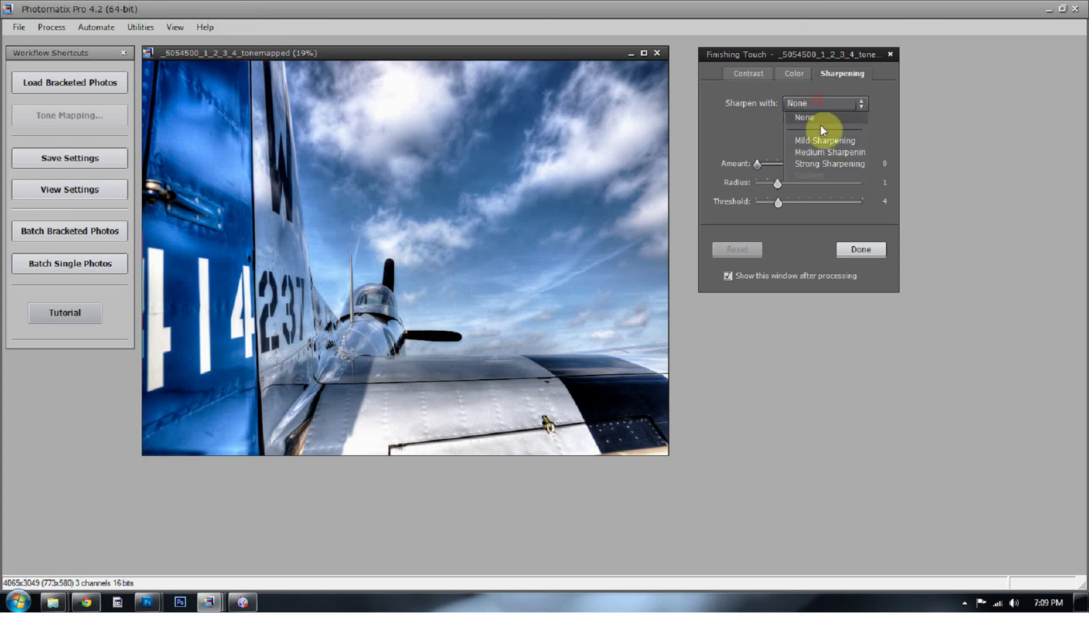
click(819, 154)
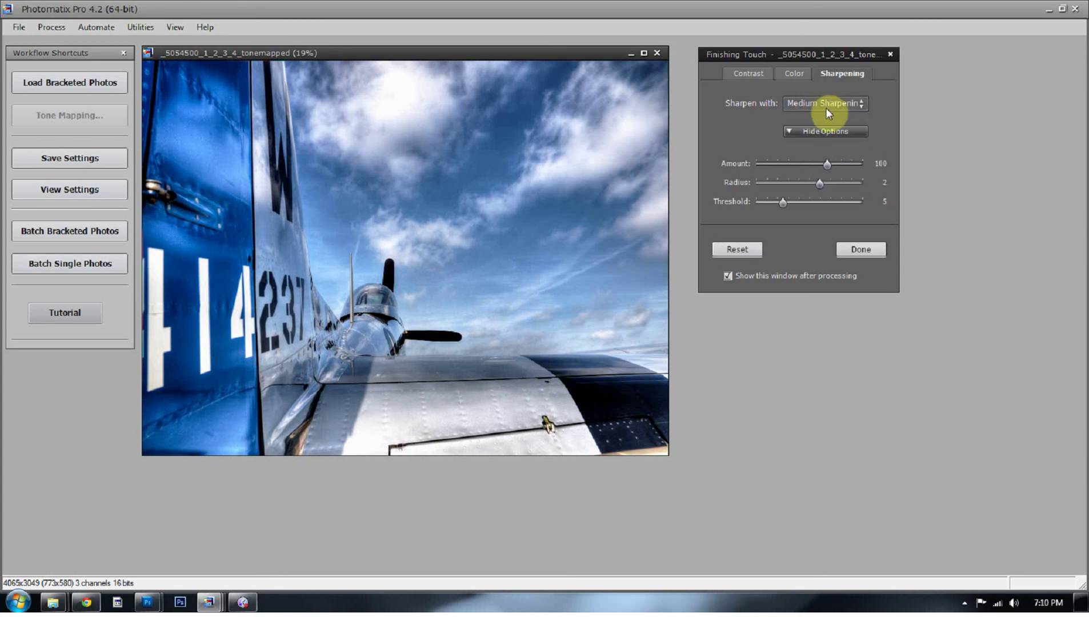
click(825, 107)
click(820, 164)
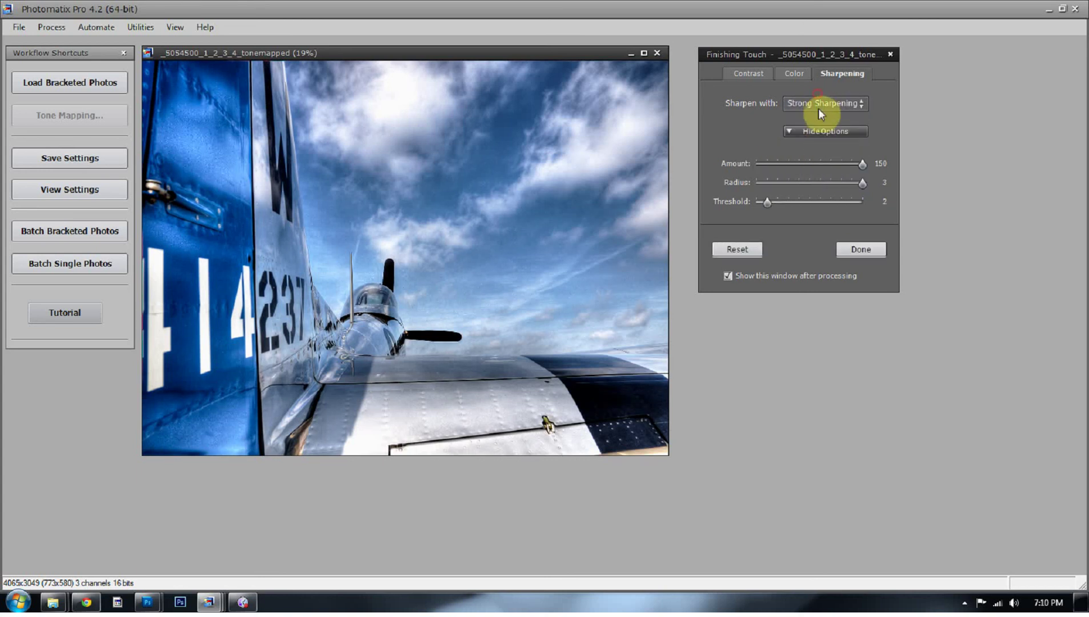
click(819, 108)
click(819, 147)
click(835, 102)
click(814, 161)
click(838, 103)
click(819, 120)
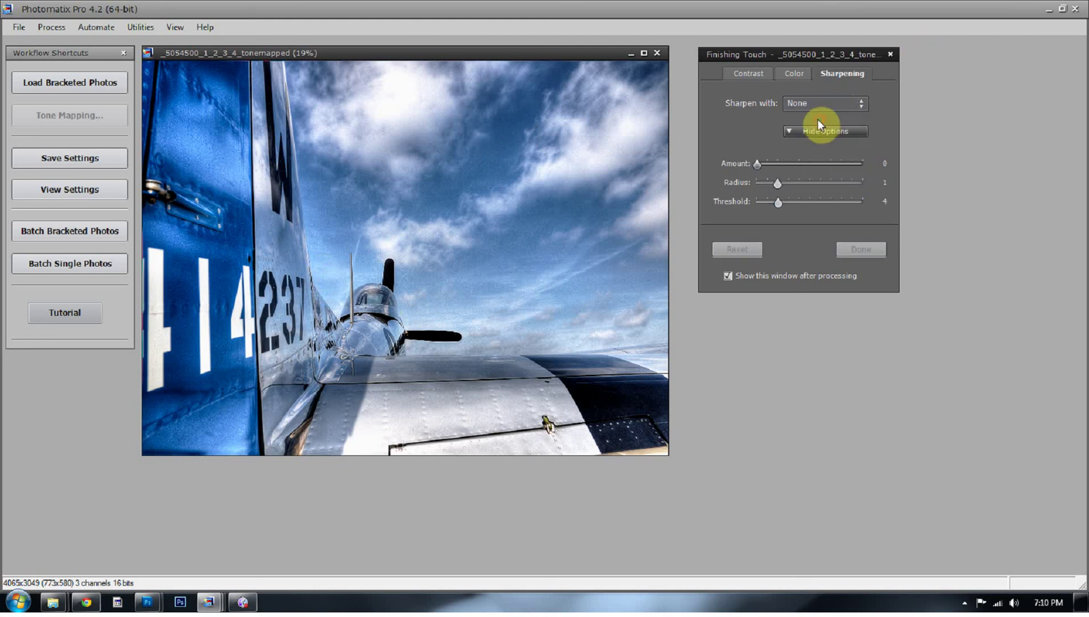